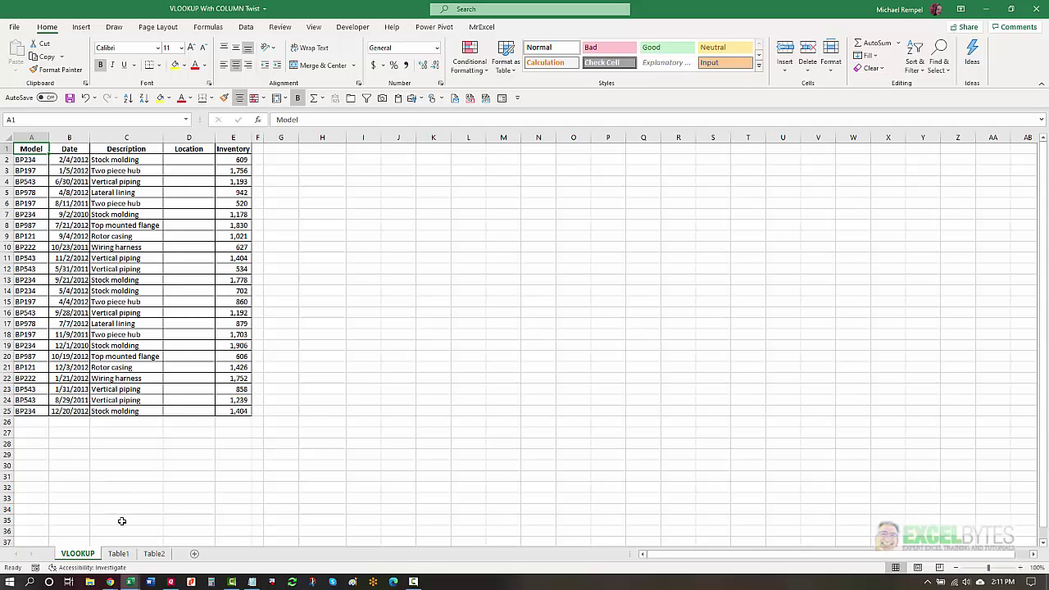
# Review the Model and Location columns in Table1, then return to the VLOOKUP sheet
pyautogui.click(118, 555)
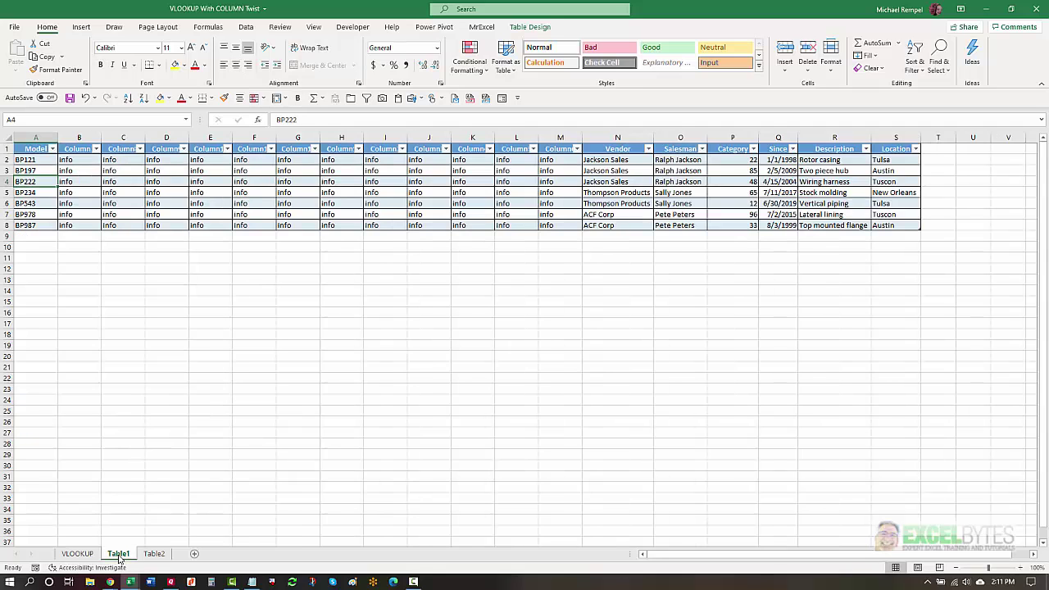
pyautogui.moveTo(37, 160); pyautogui.dragTo(37, 226)
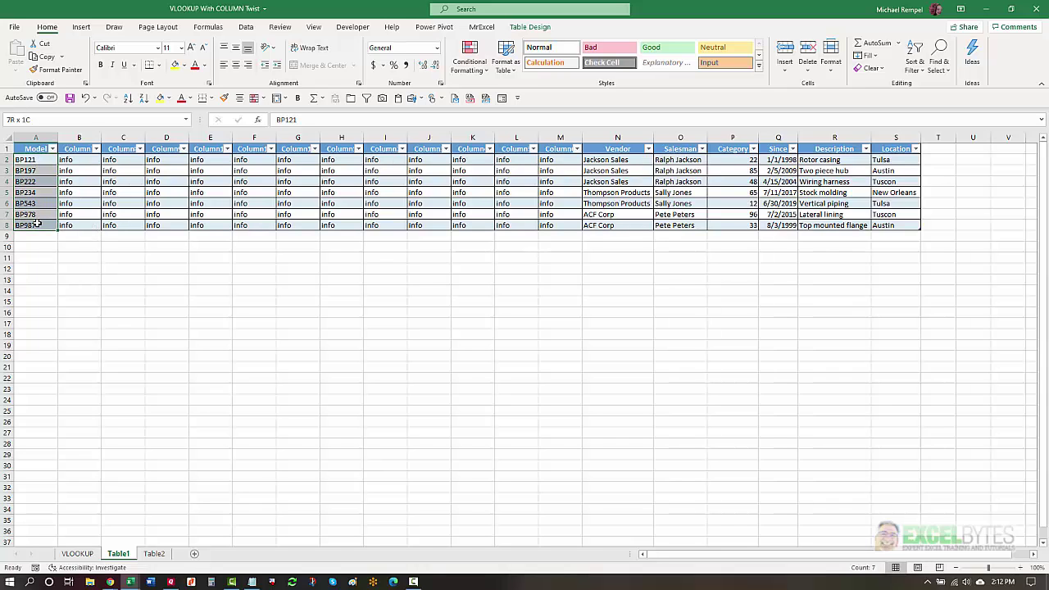
pyautogui.moveTo(899, 163); pyautogui.dragTo(900, 227)
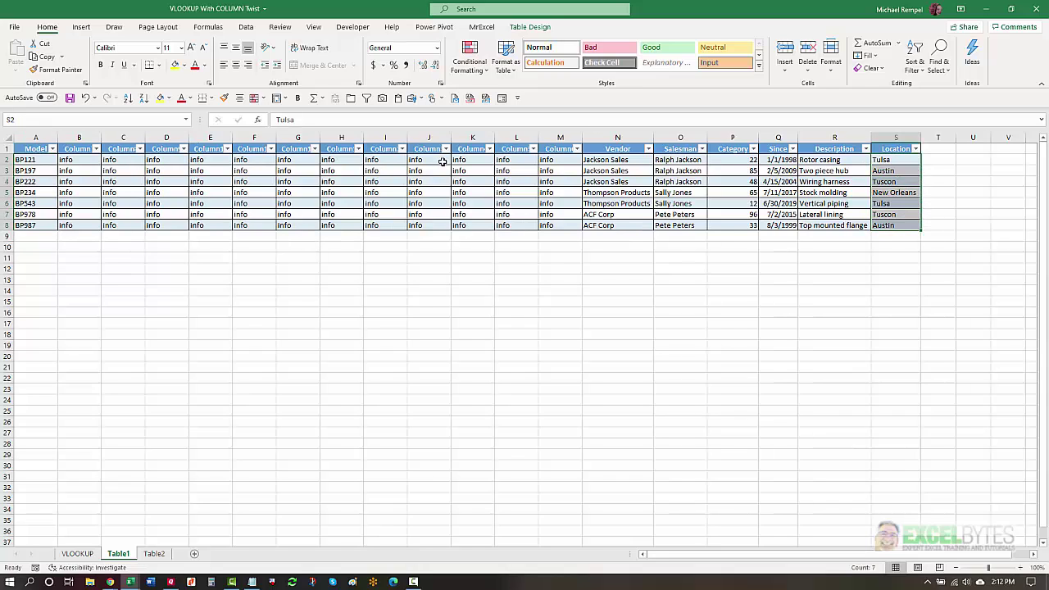
pyautogui.click(897, 172)
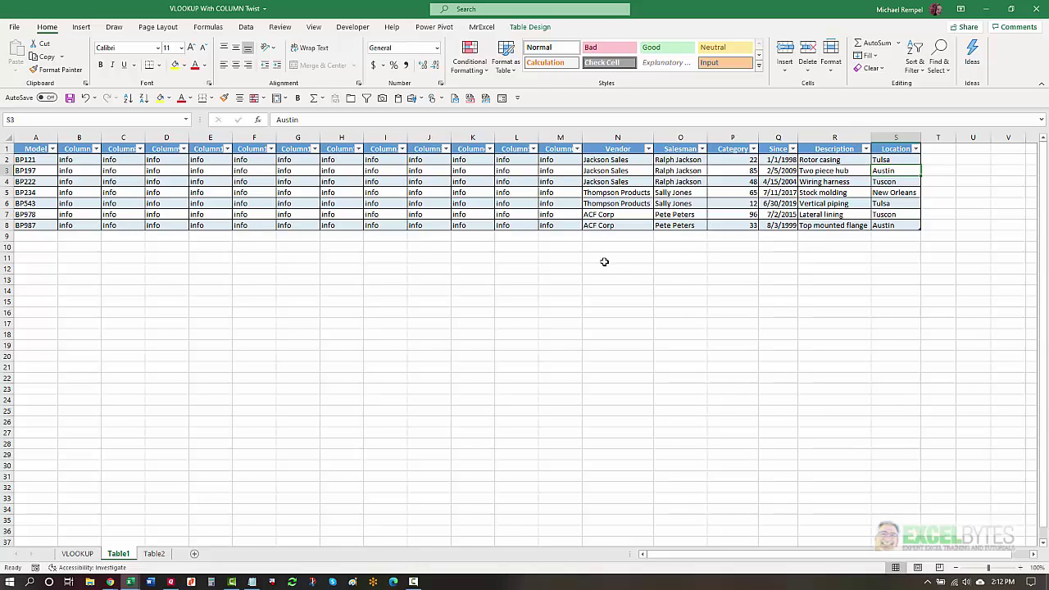
pyautogui.click(79, 558)
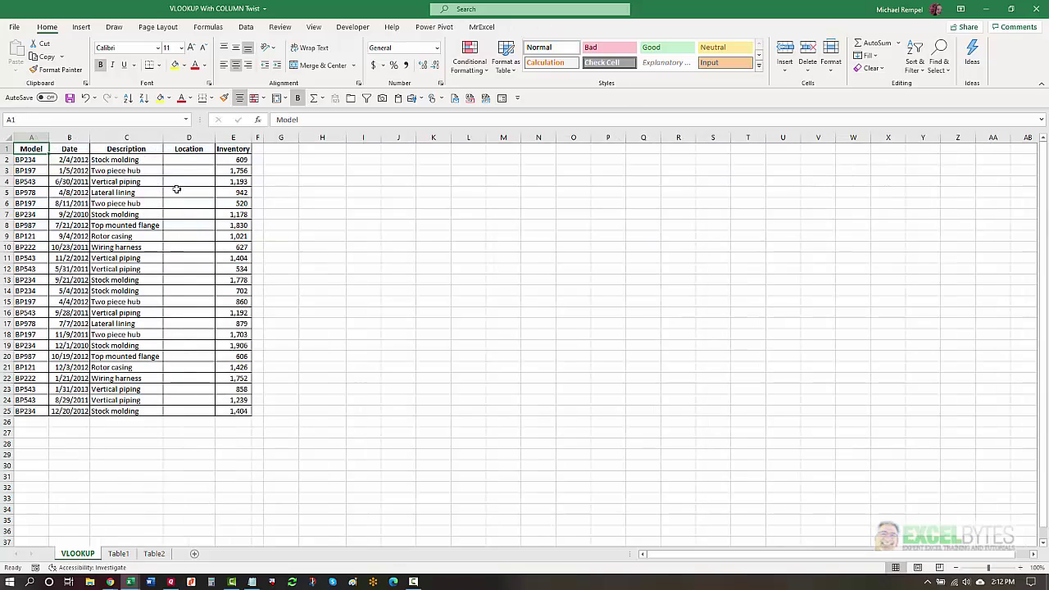
# Start a VLOOKUP in D2 looking up A2 in the Data1 table
pyautogui.click(183, 163)
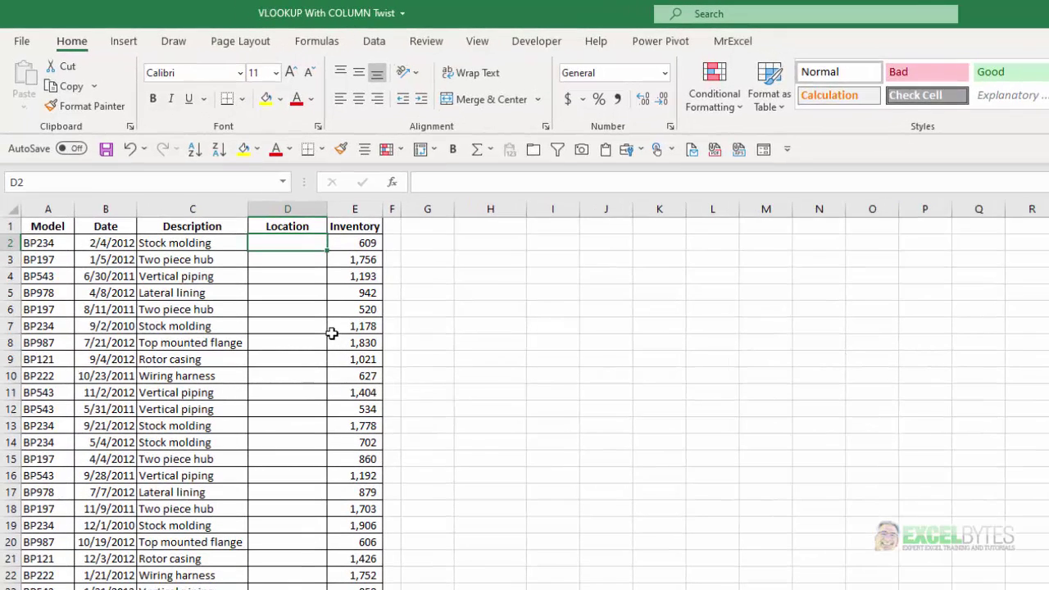
pyautogui.write('=vl')
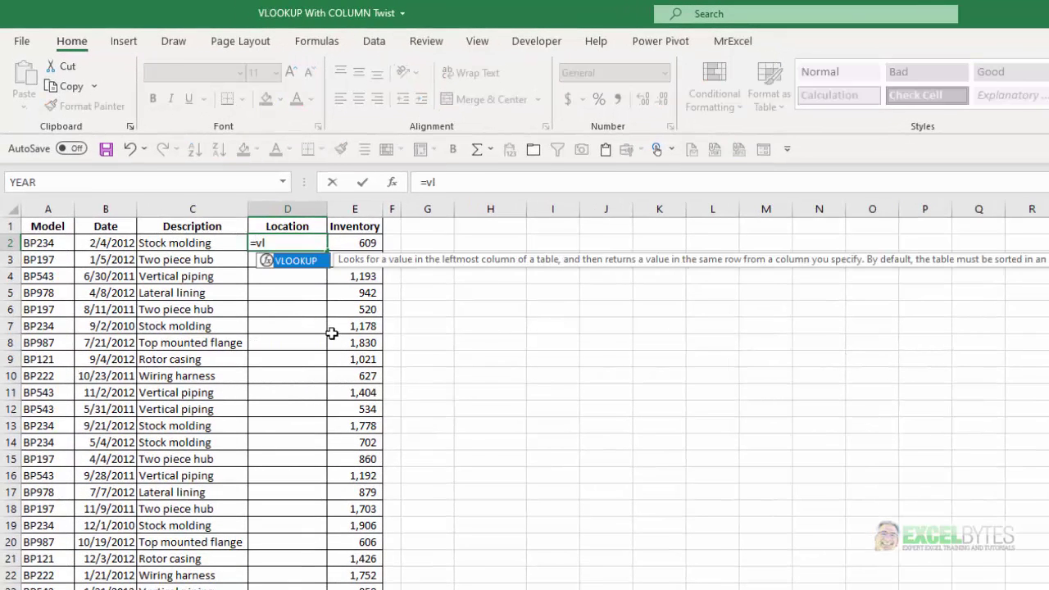
pyautogui.press('Tab')
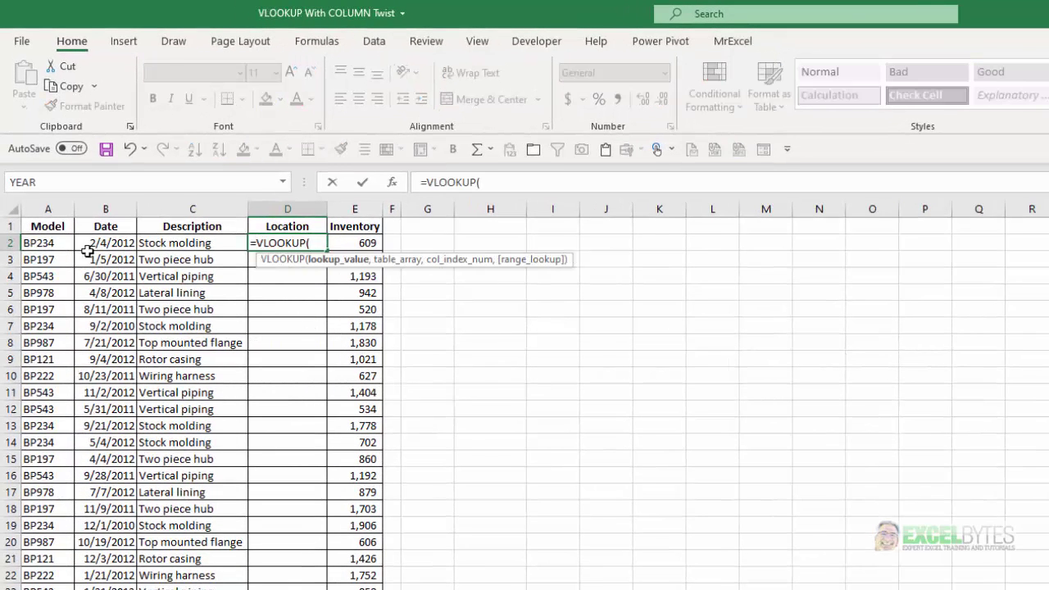
pyautogui.click(47, 239)
pyautogui.write(',')
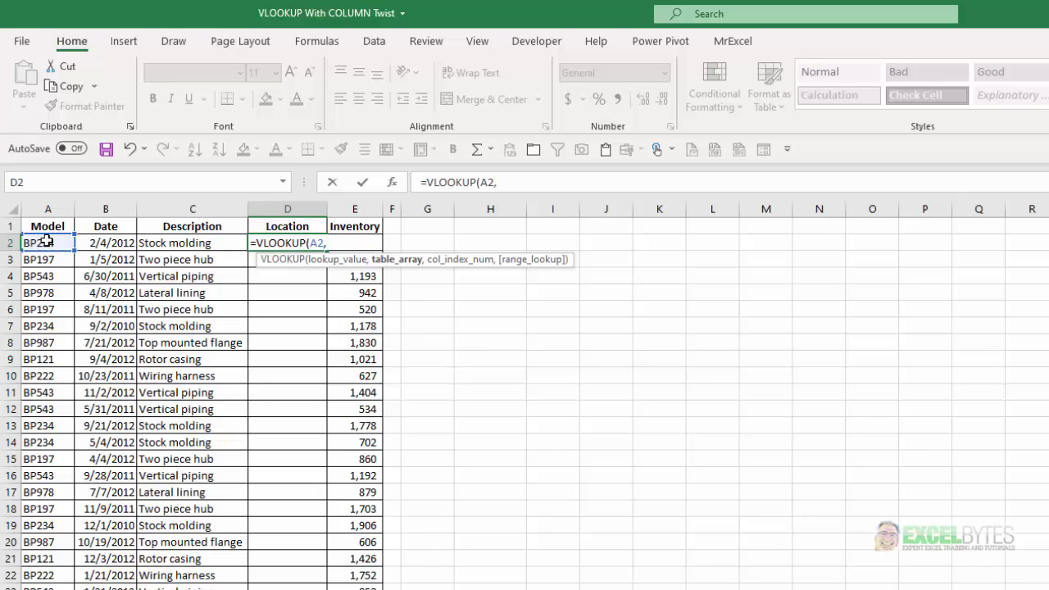
pyautogui.write('da')
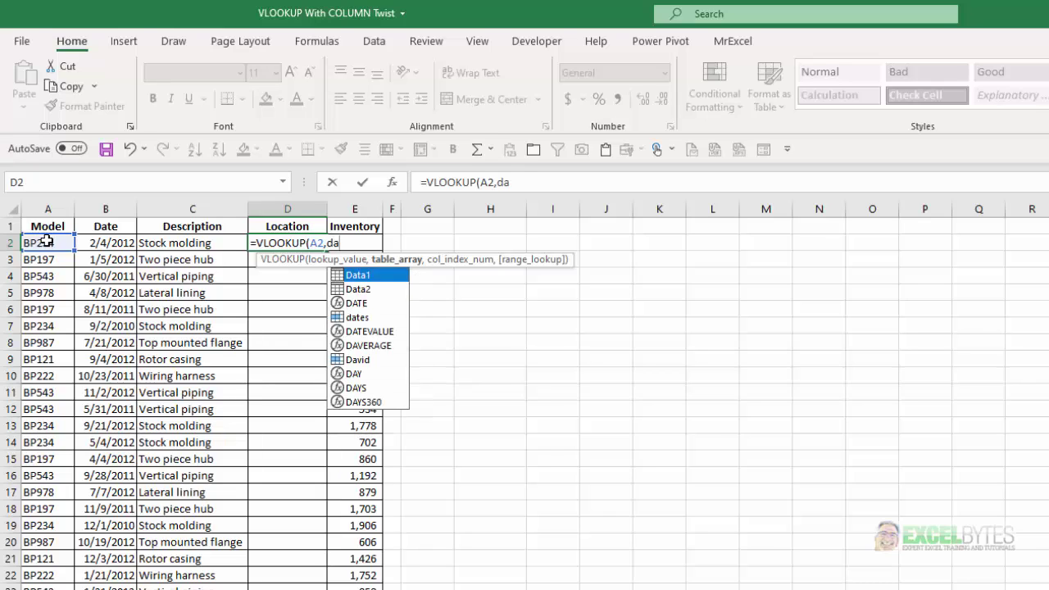
pyautogui.press('Tab')
# Add COLUMN(Data1[Location]) as the column index and 0 for exact match
pyautogui.write(',')
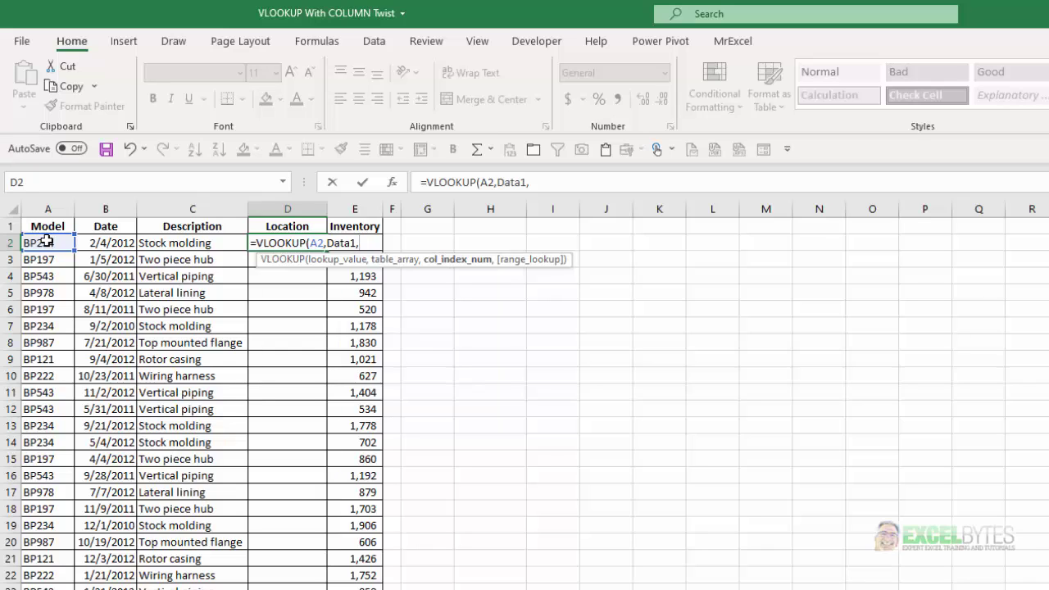
pyautogui.write('colu')
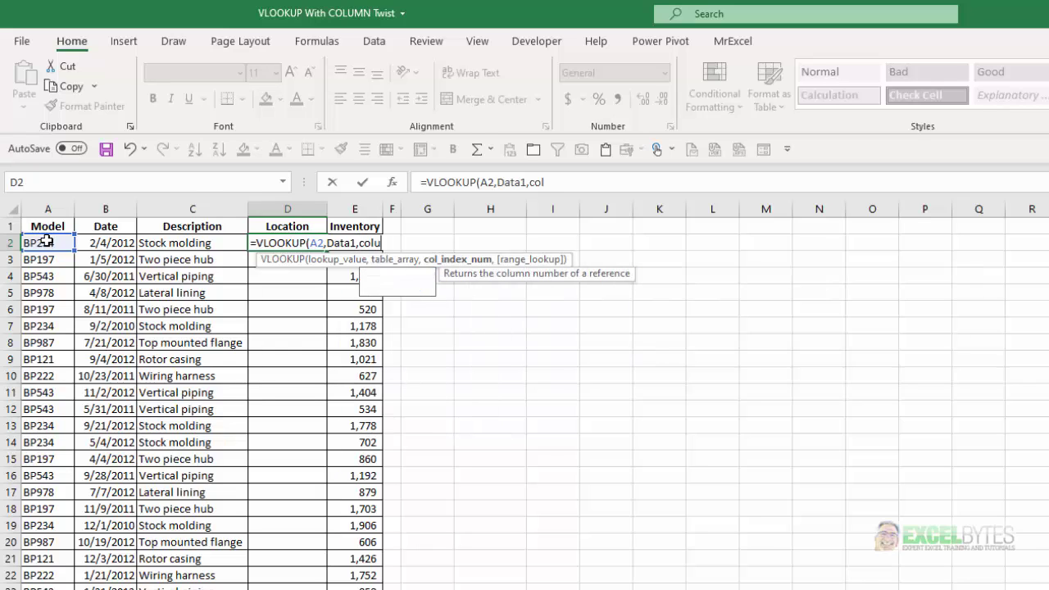
pyautogui.press('Tab')
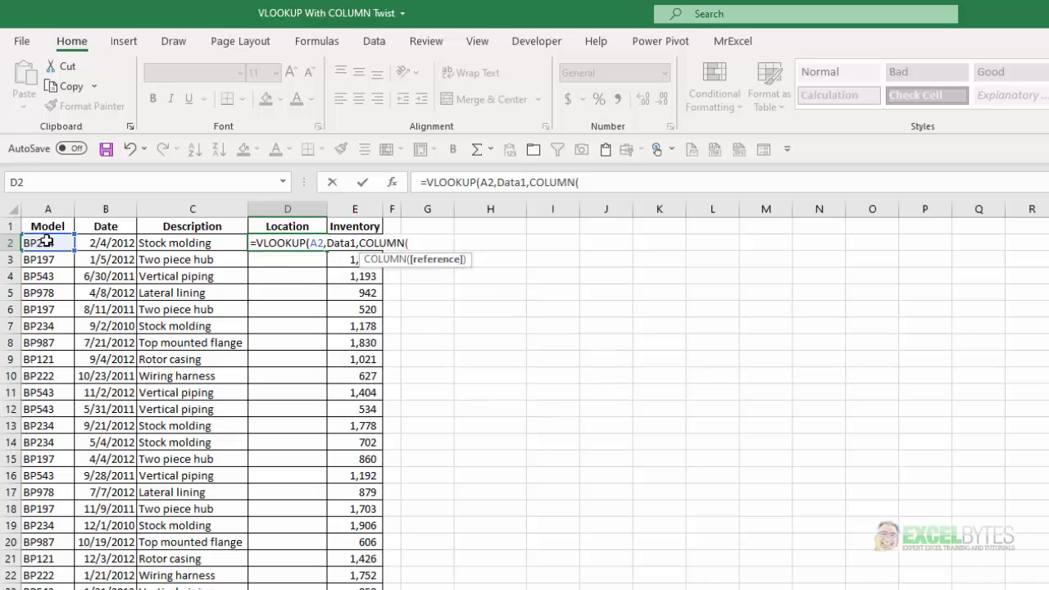
pyautogui.write('da')
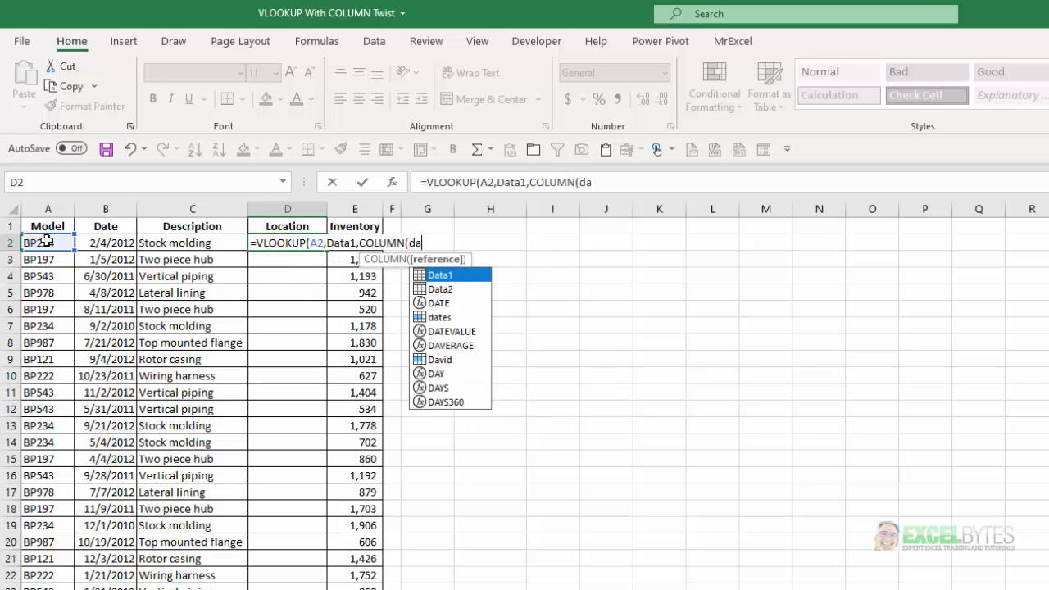
pyautogui.press('Tab')
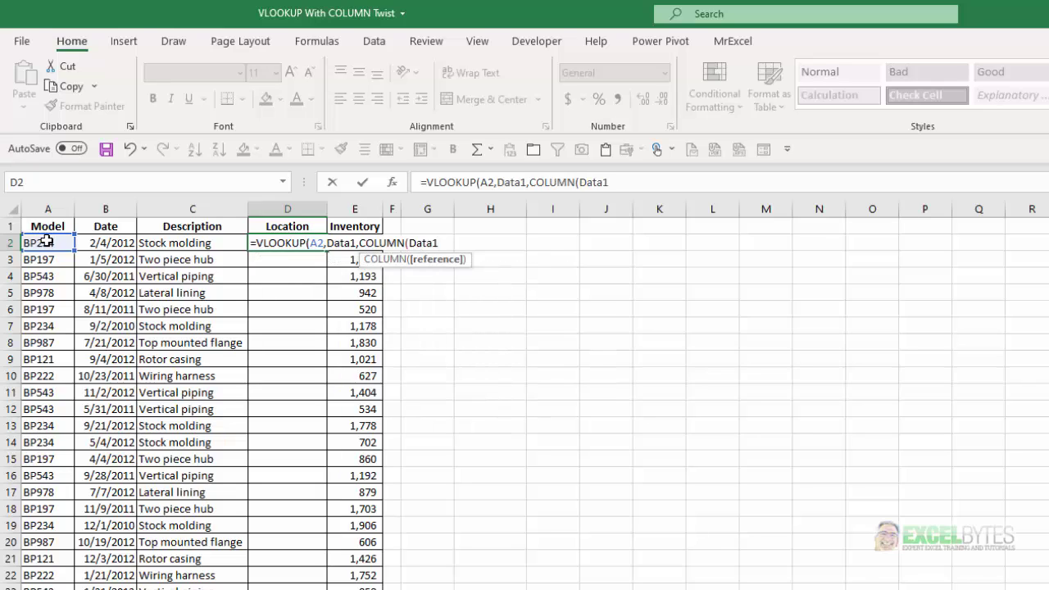
pyautogui.write('[')
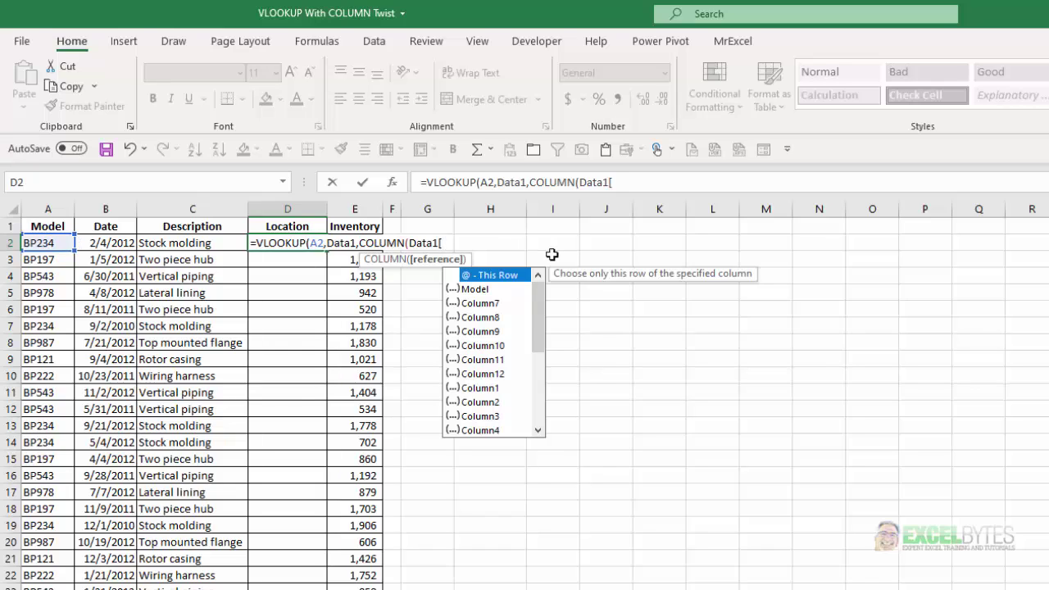
pyautogui.moveTo(539, 317); pyautogui.dragTo(512, 402)
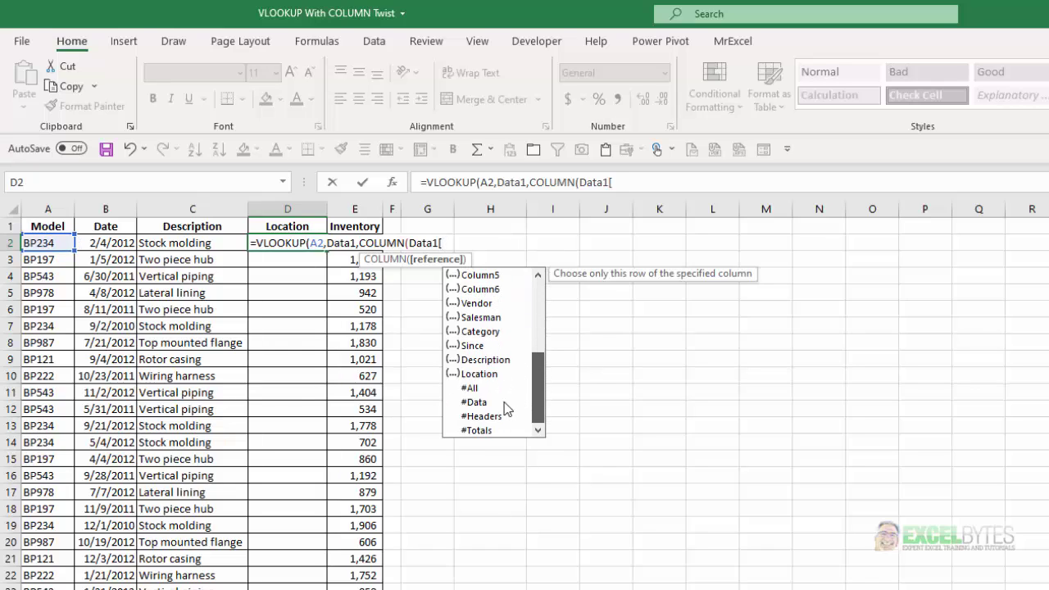
pyautogui.moveTo(538, 387); pyautogui.dragTo(521, 283)
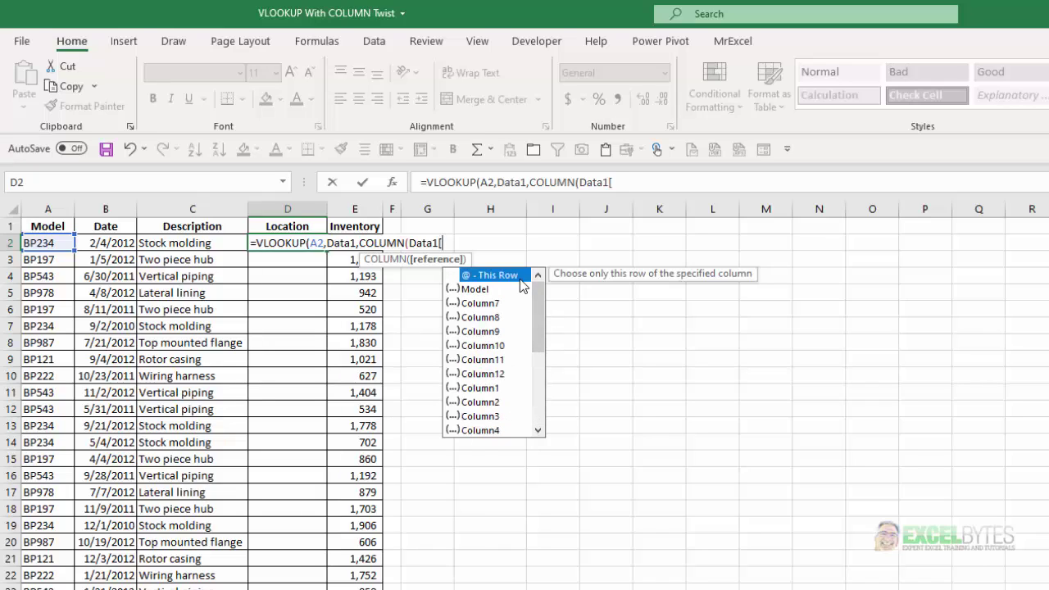
pyautogui.write('lo')
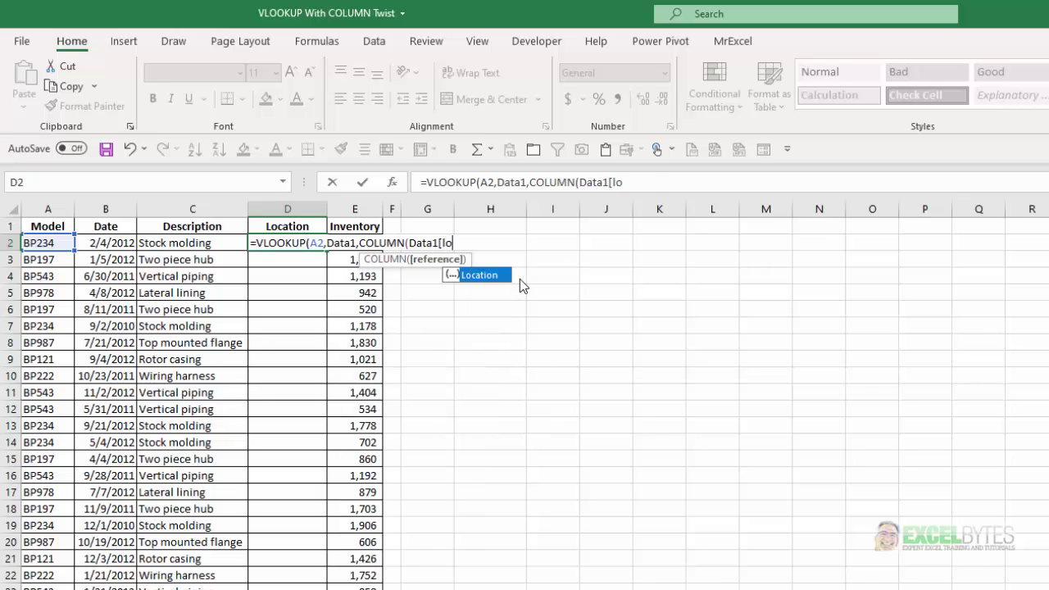
pyautogui.press('Tab')
pyautogui.write(']')
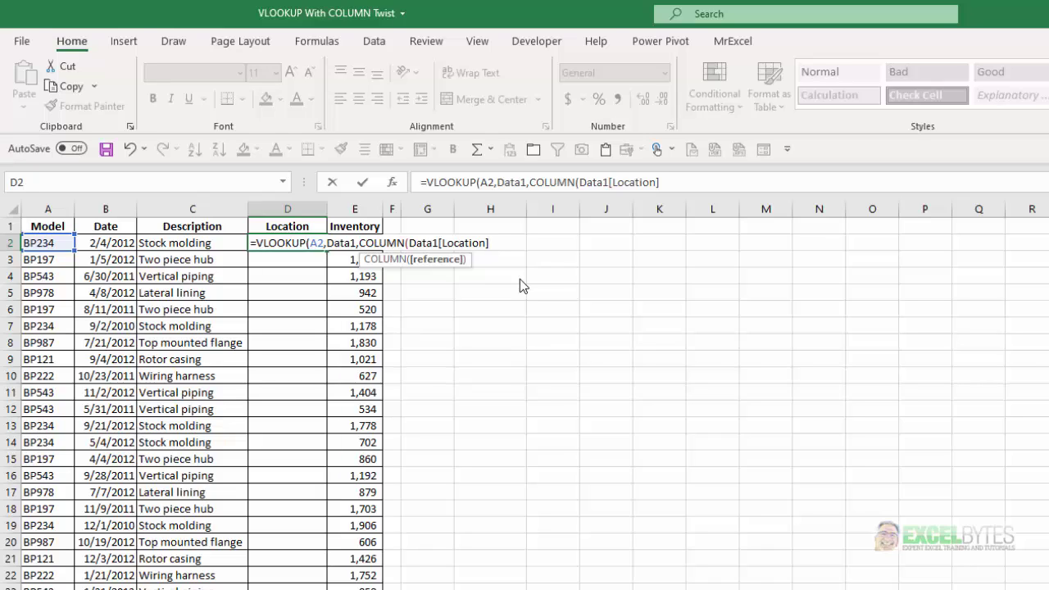
pyautogui.write(')')
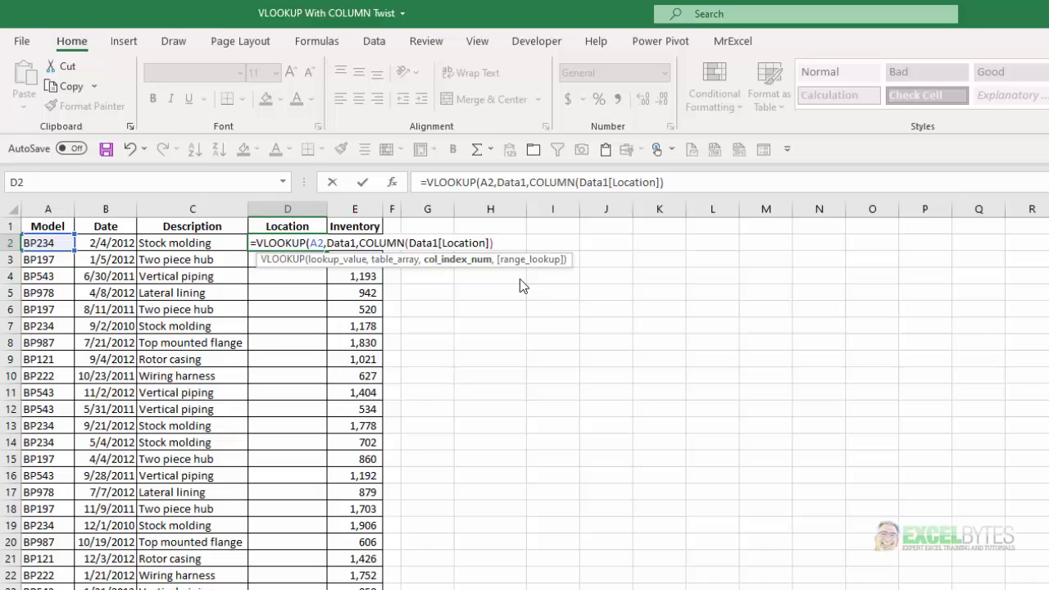
pyautogui.write(',0')
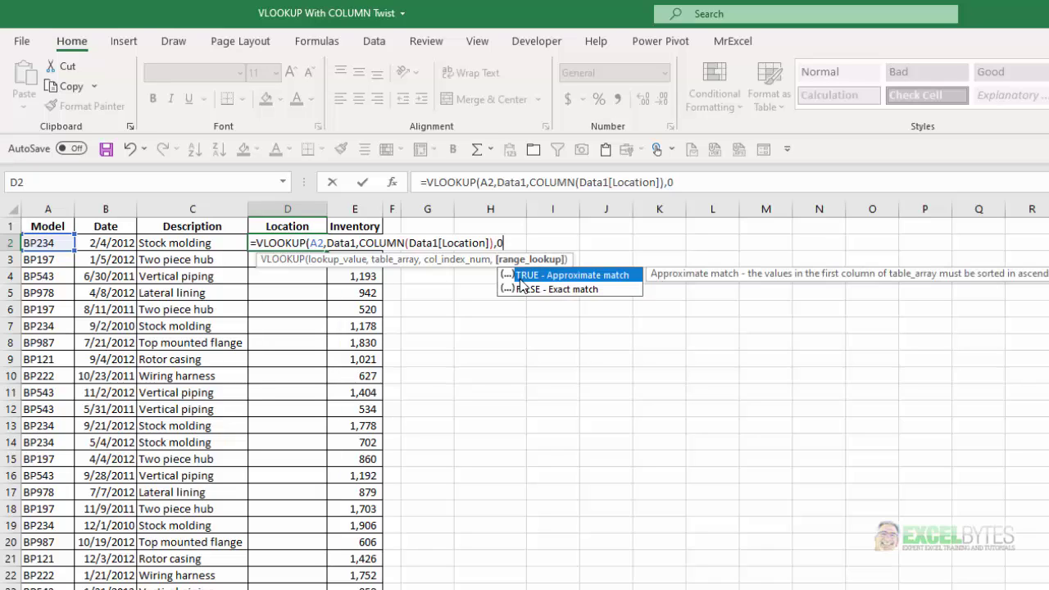
pyautogui.write(')')
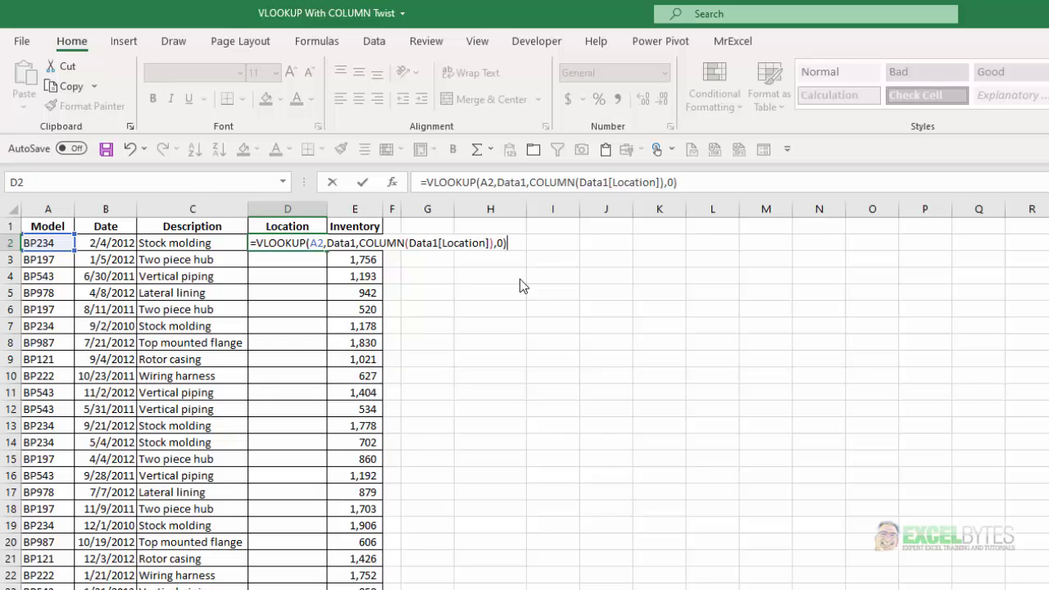
# Commit the D2 formula and check that its column index evaluates to 19
pyautogui.press('Return')
pyautogui.press('Up')
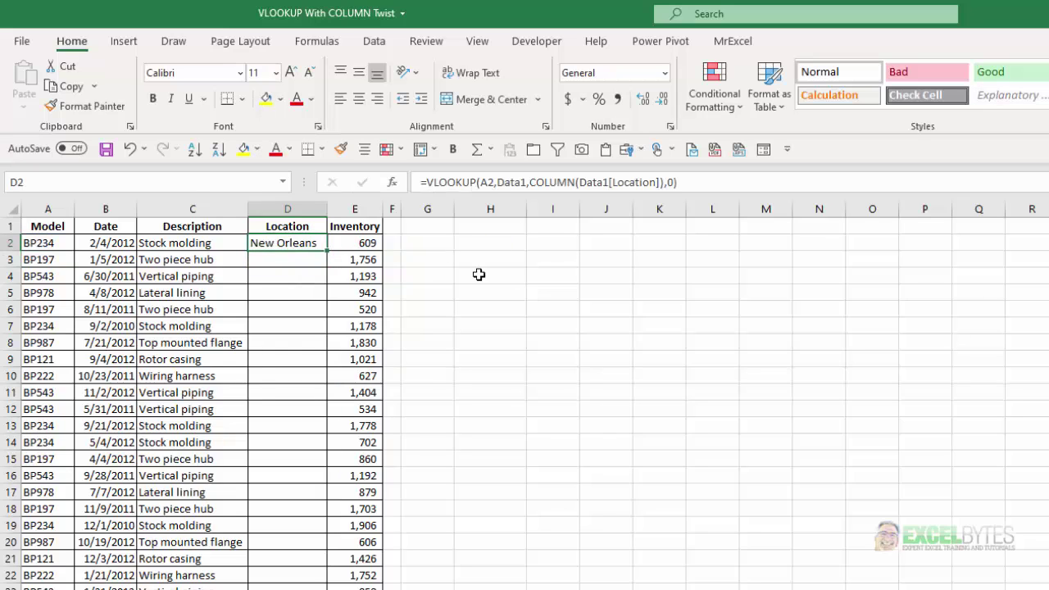
pyautogui.click(480, 188)
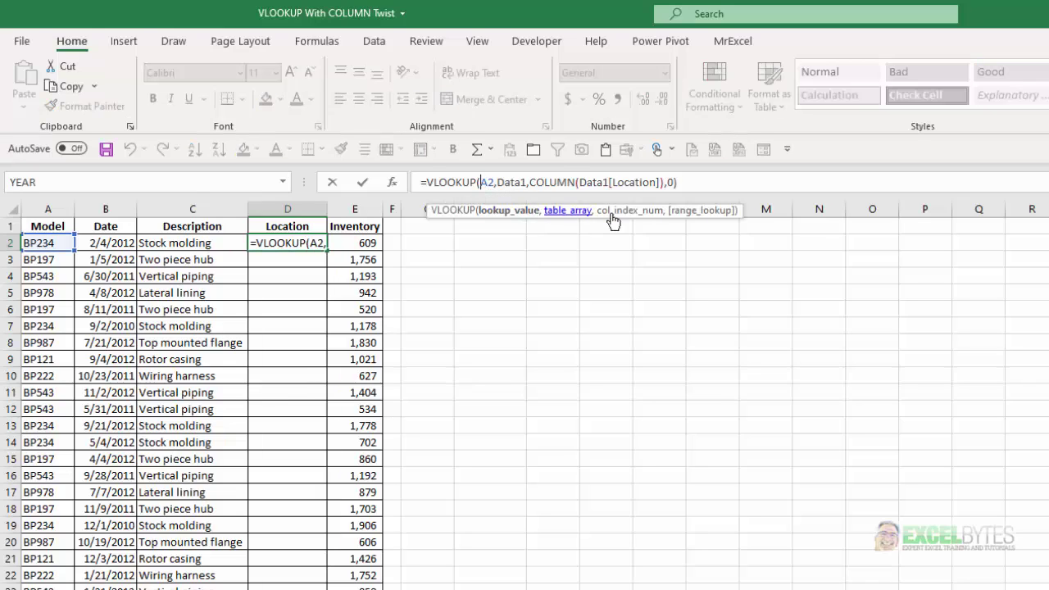
pyautogui.click(621, 219)
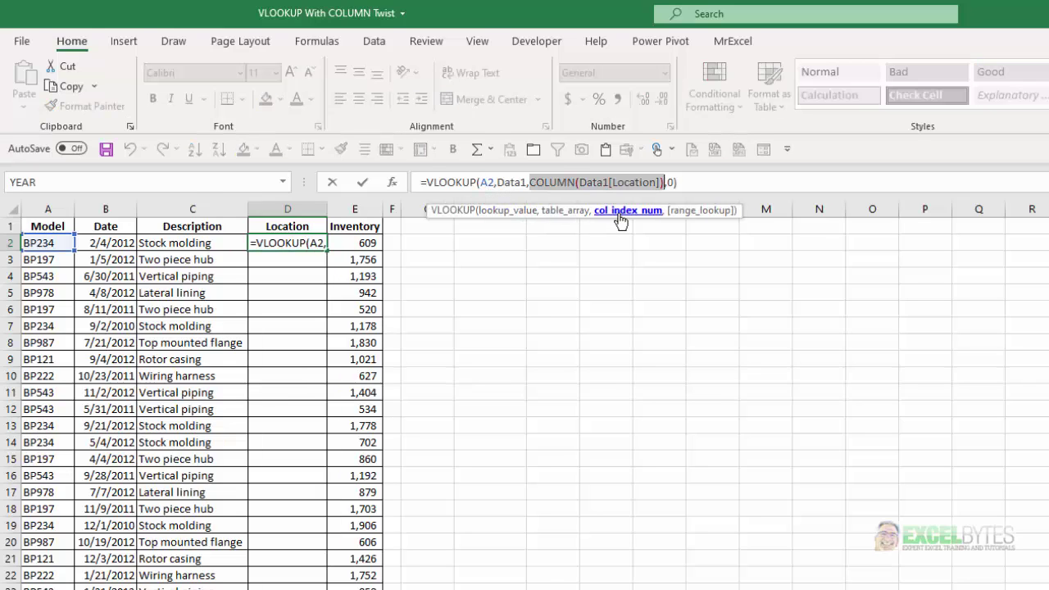
pyautogui.press('F9')
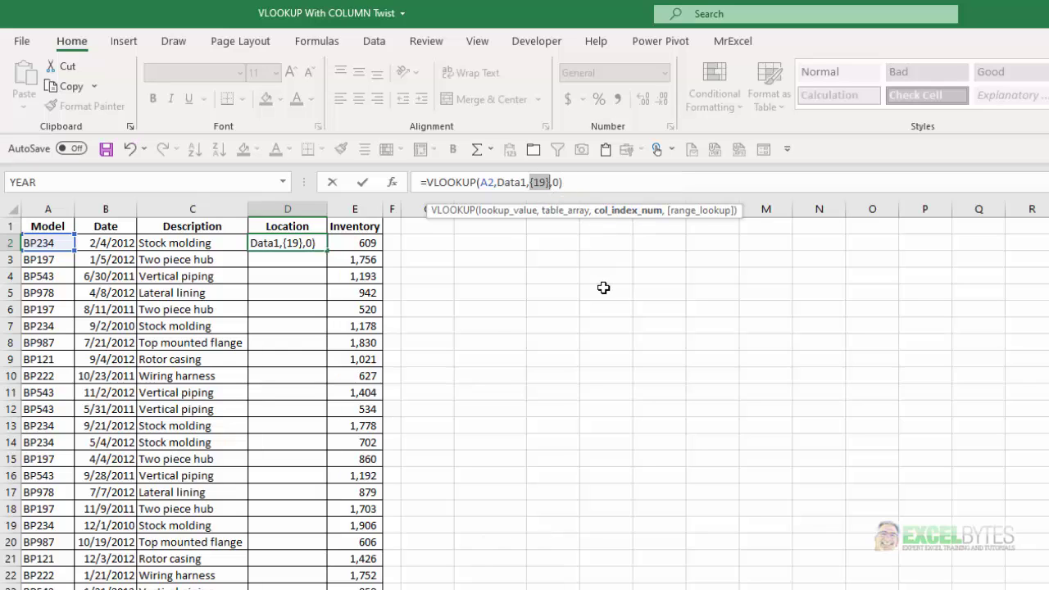
pyautogui.press('Escape')
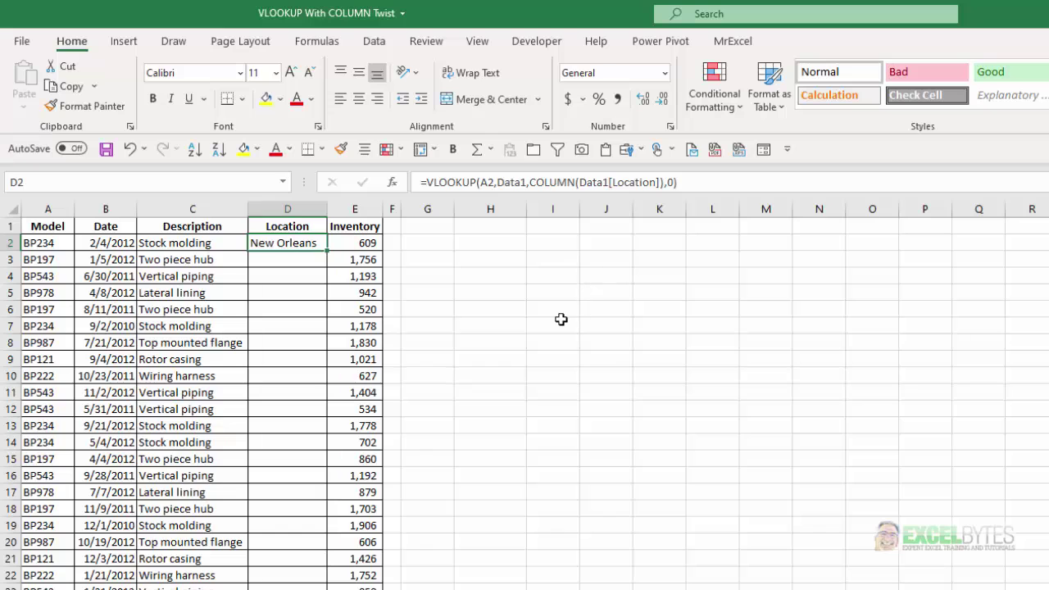
pyautogui.click(539, 320)
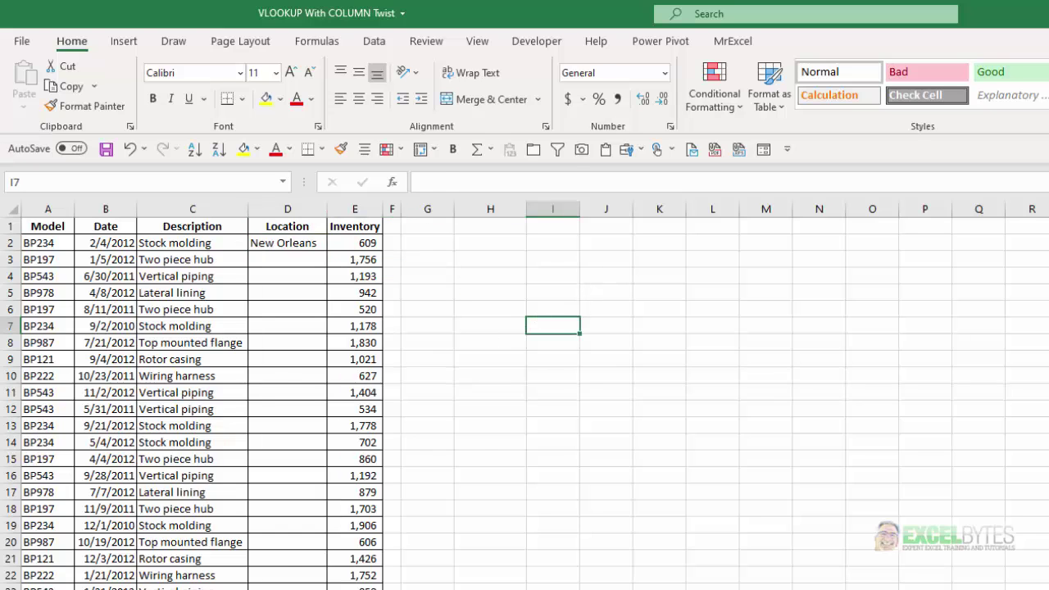
# Insert three blank columns at D:F in the lookup table, then return to the data sheet
pyautogui.hotkey('ctrl', 'pagedown')
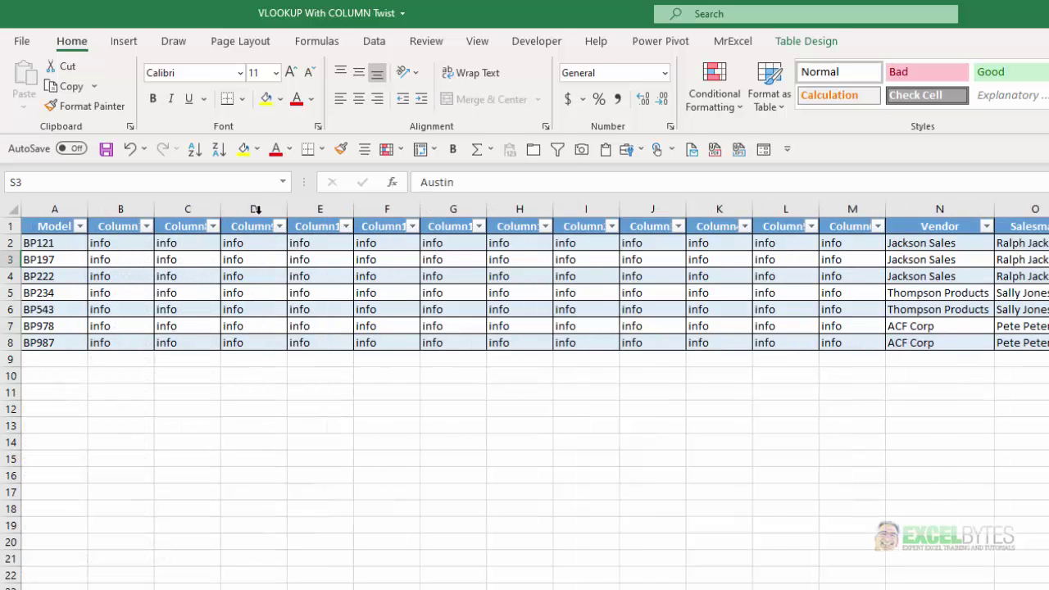
pyautogui.moveTo(256, 209); pyautogui.dragTo(359, 205)
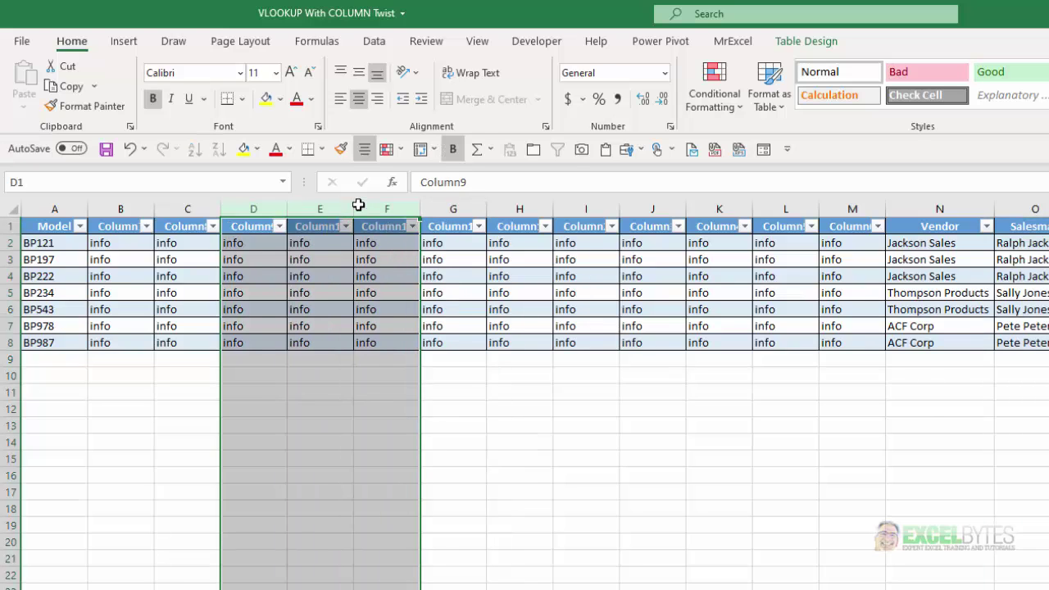
pyautogui.hotkey('ctrl', 'shift', '+')
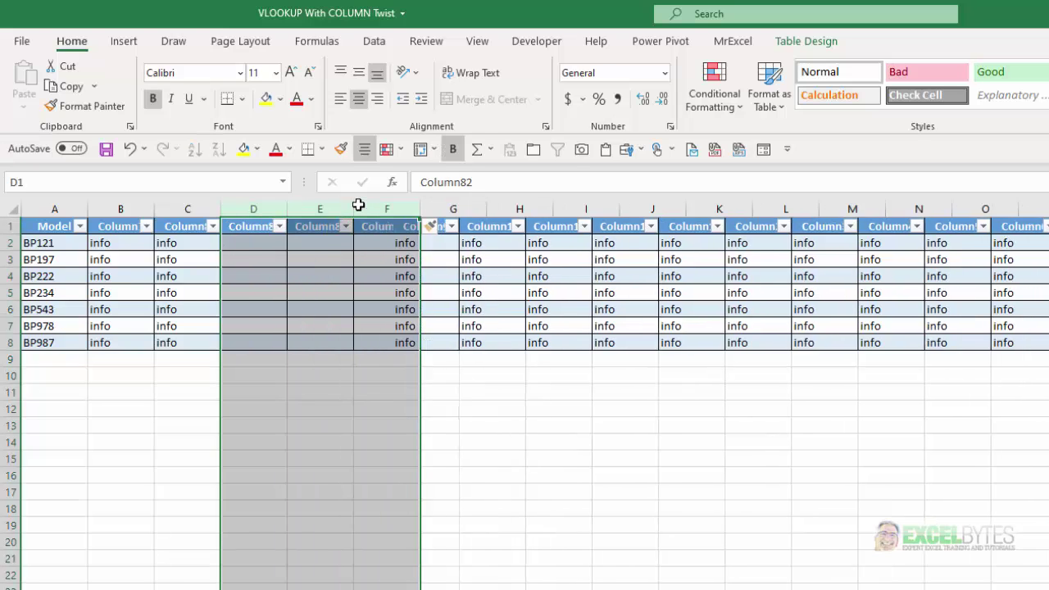
pyautogui.hotkey('ctrl', 'pageup')
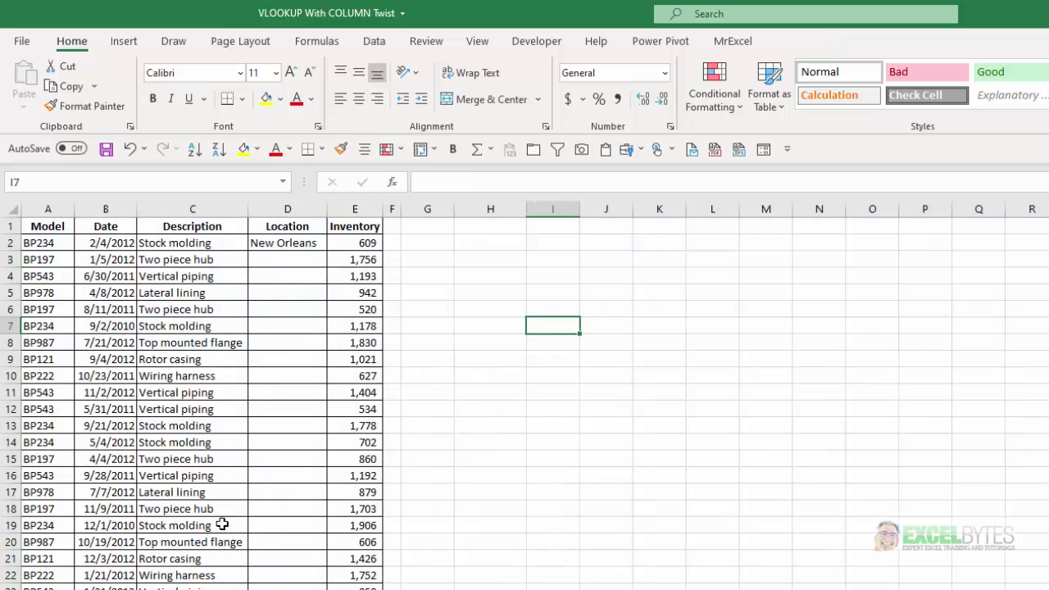
pyautogui.click(266, 243)
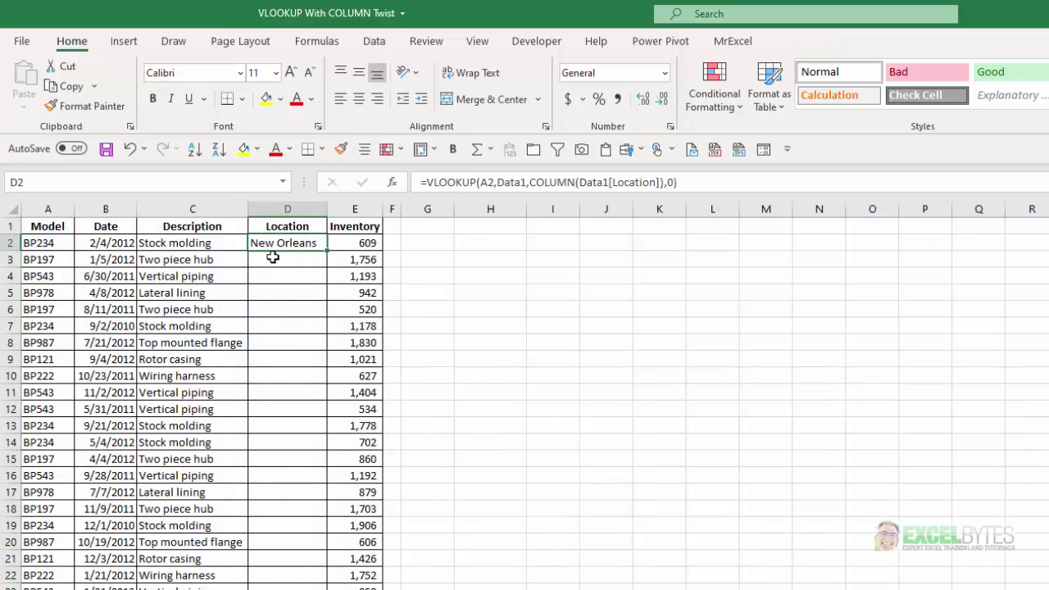
pyautogui.click(485, 182)
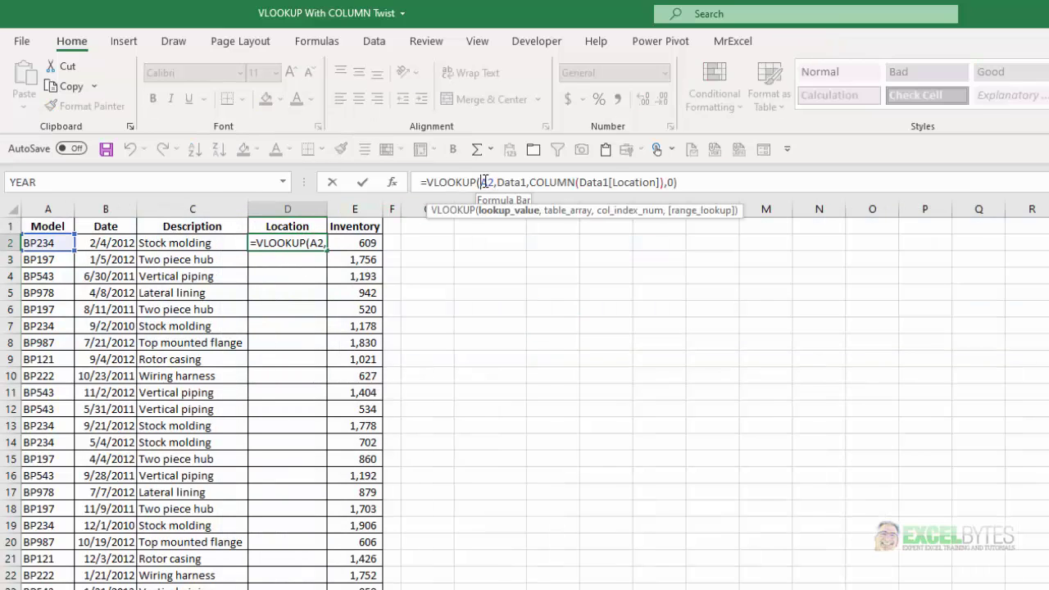
pyautogui.click(638, 217)
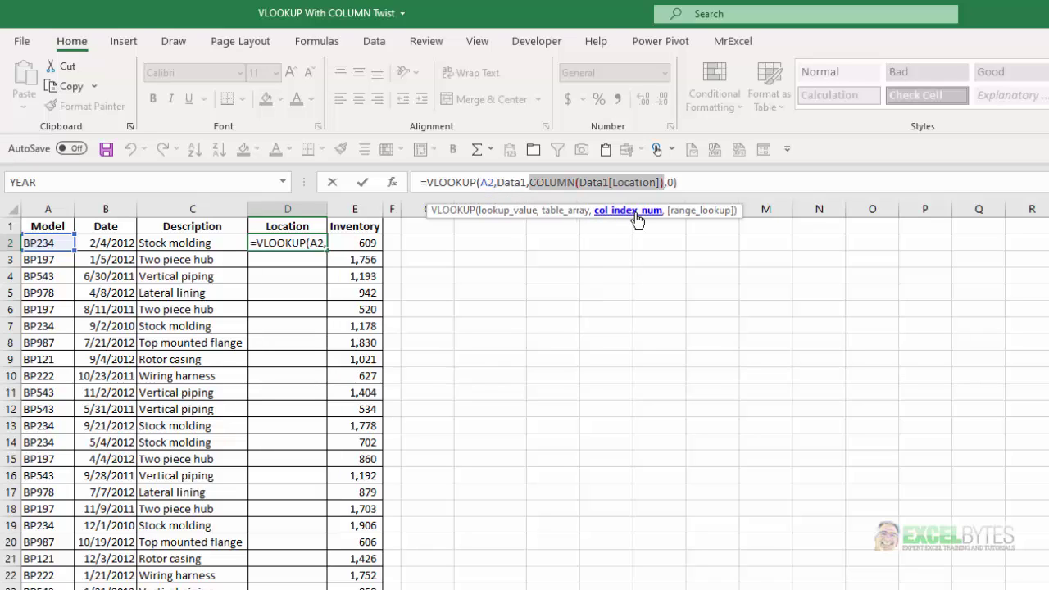
pyautogui.press('F9')
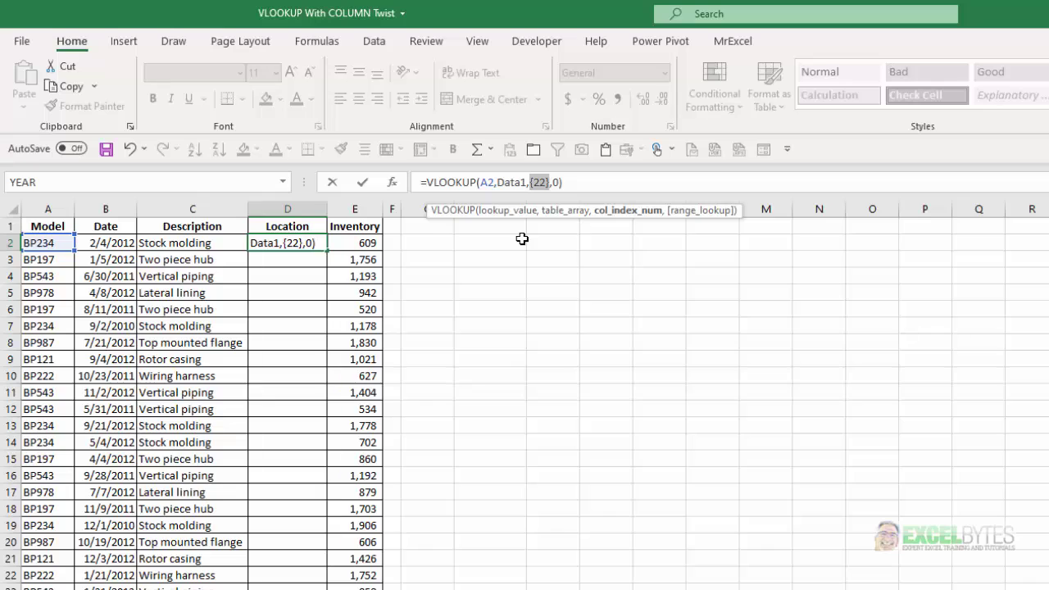
pyautogui.press('Escape')
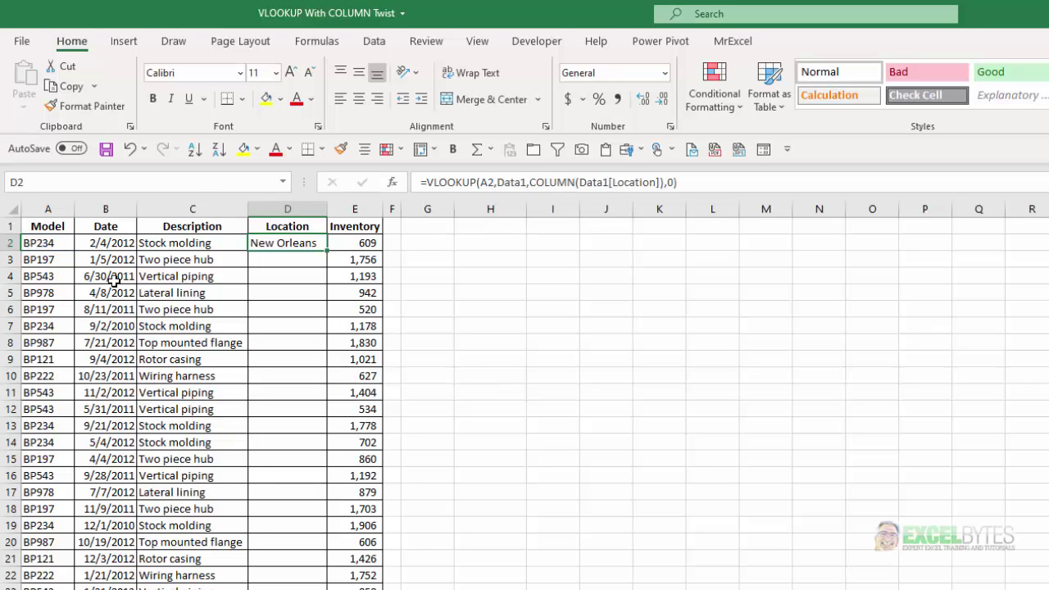
# Inspect the lookup table sheet with the three inserted blank columns in Data1
pyautogui.hotkey('ctrl', 'pagedown')
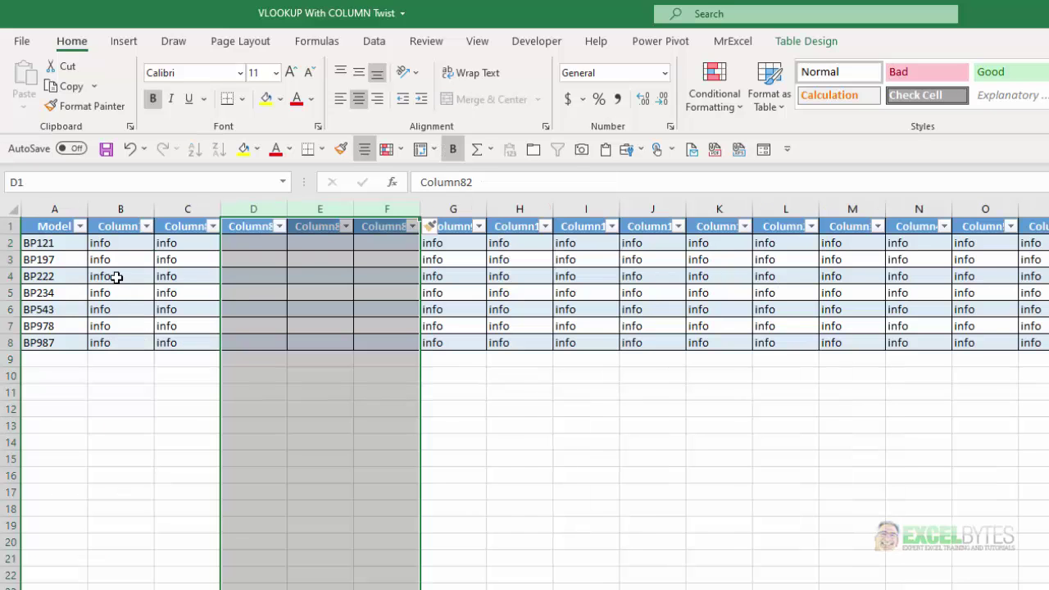
pyautogui.click(72, 275)
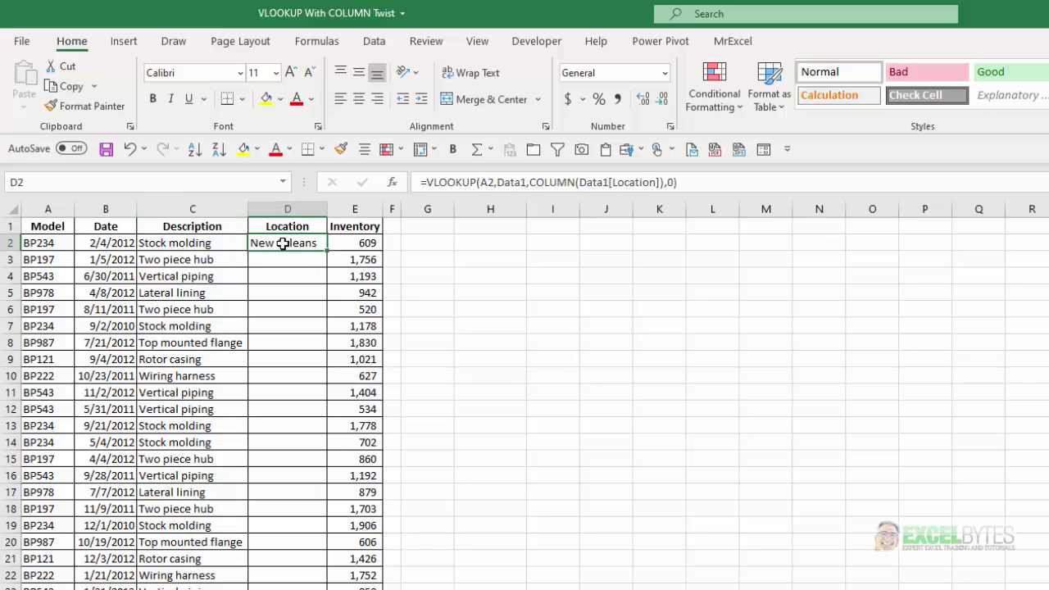
# Begin D2's formula as a VLOOKUP of A2 in the Data2 table
pyautogui.write('=')
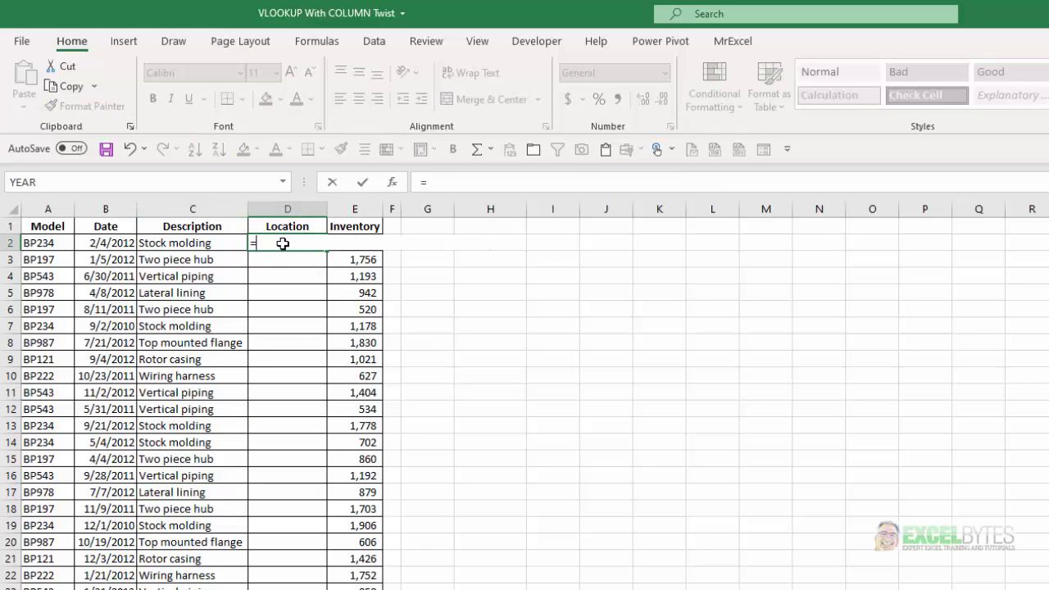
pyautogui.write('vl')
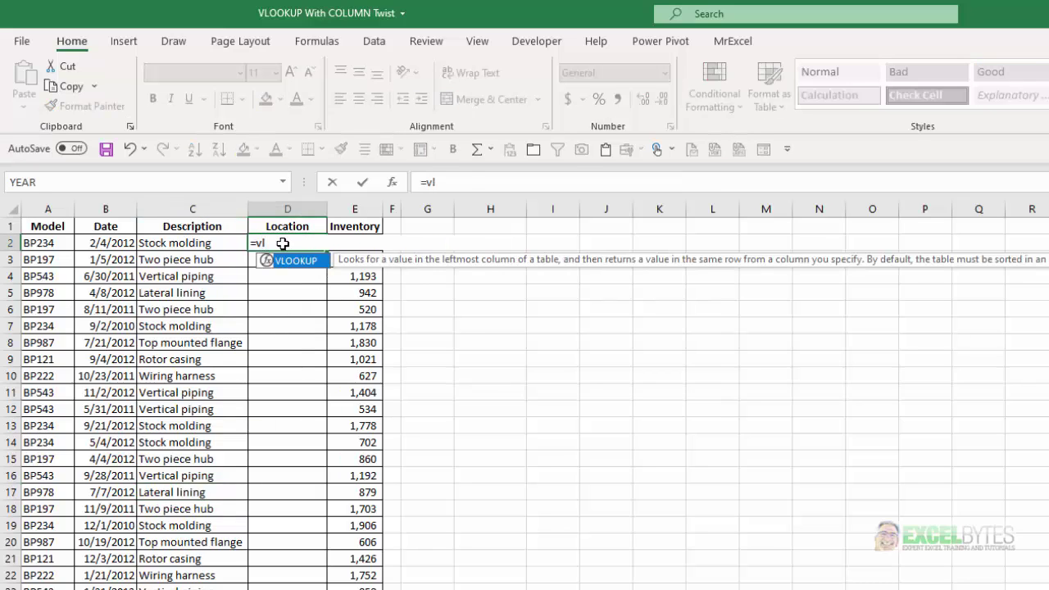
pyautogui.press('Tab')
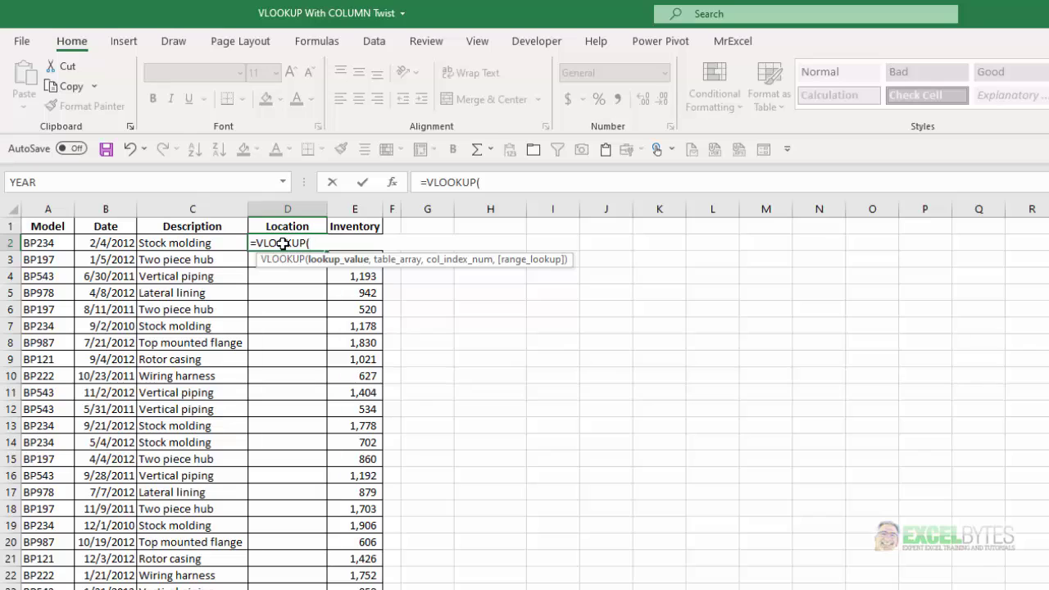
pyautogui.click(44, 243)
pyautogui.write(',da')
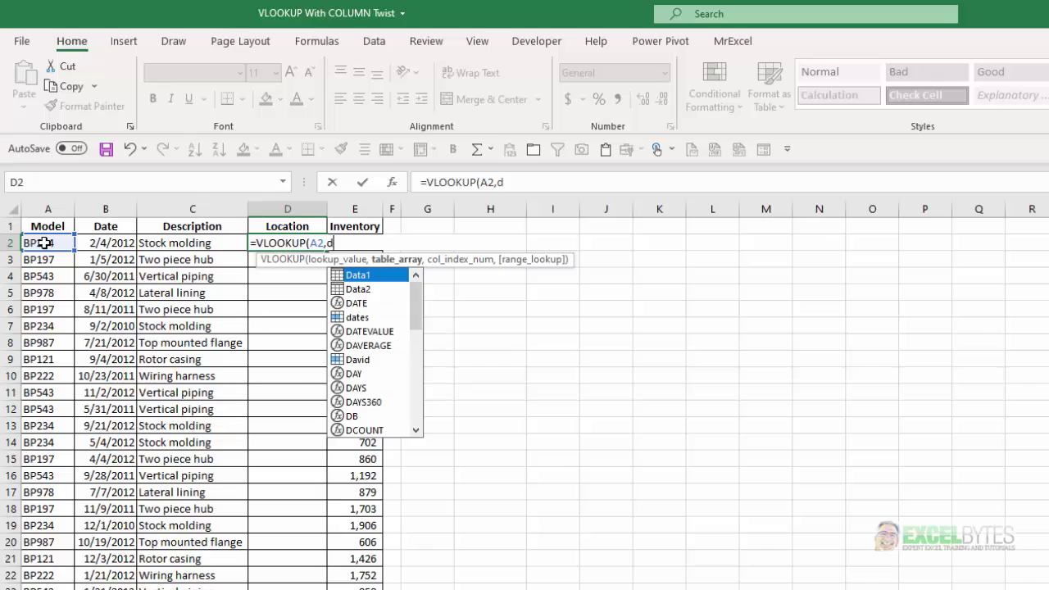
pyautogui.press('Down')
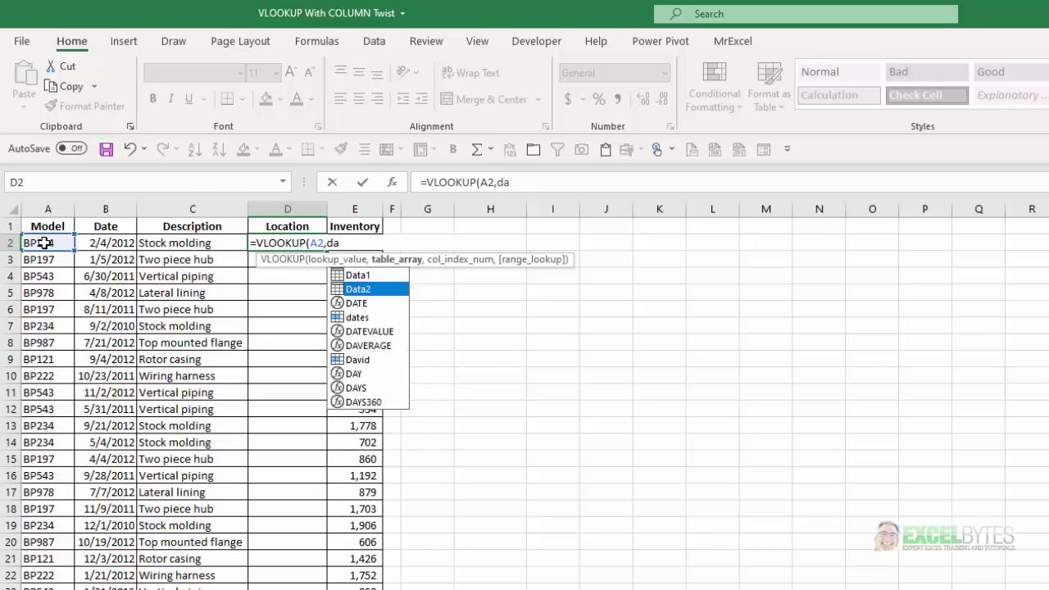
pyautogui.press('Tab')
# Use COLUMN(Data2[Location])-3 as the VLOOKUP column index
pyautogui.write(',col')
pyautogui.press('Tab')
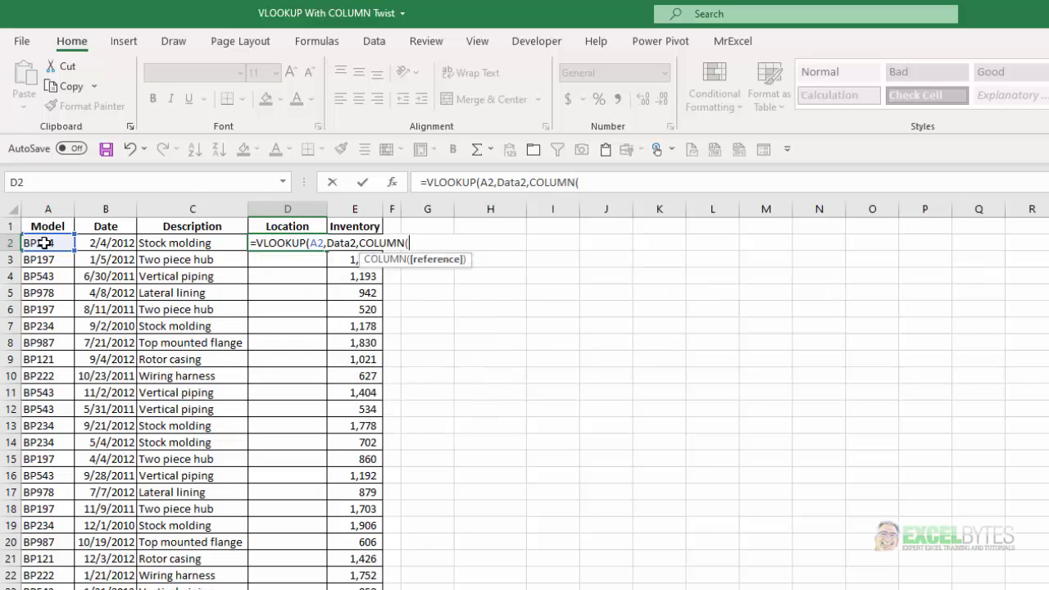
pyautogui.write('d')
pyautogui.press('Down')
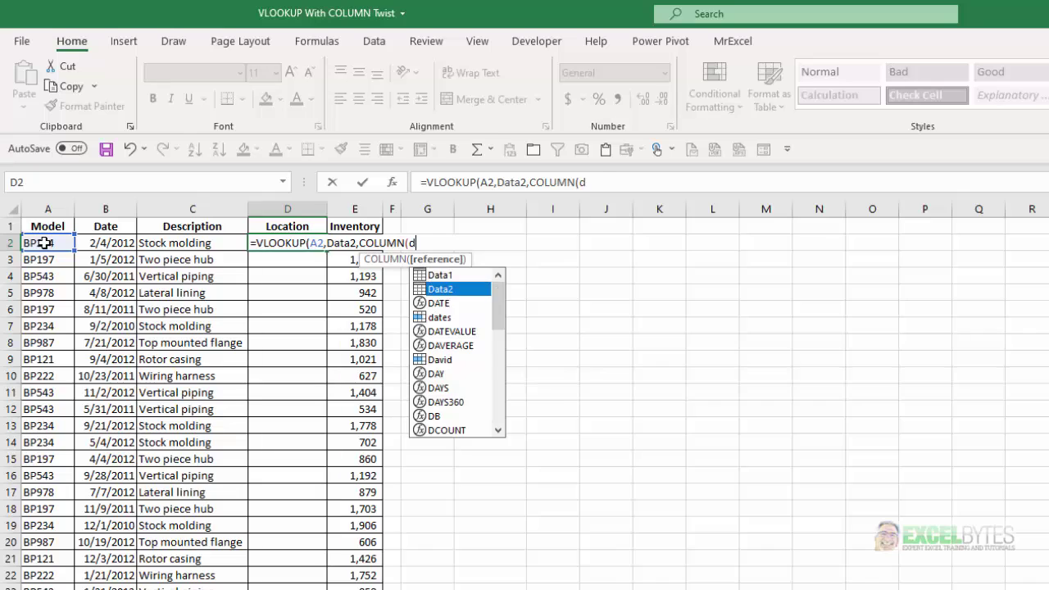
pyautogui.press('Tab')
pyautogui.write('[')
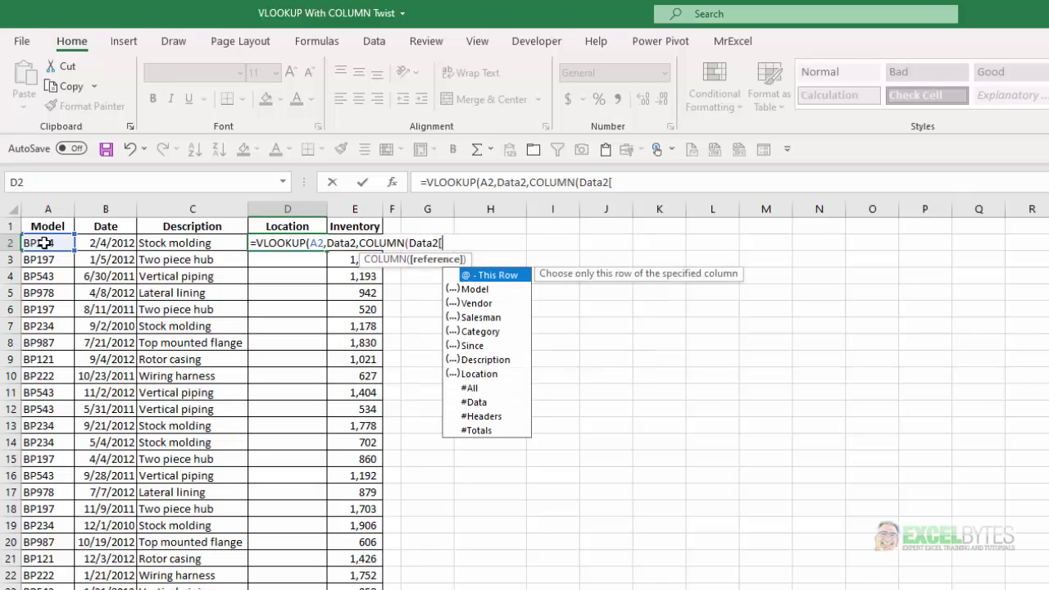
pyautogui.write('lo')
pyautogui.press('Tab')
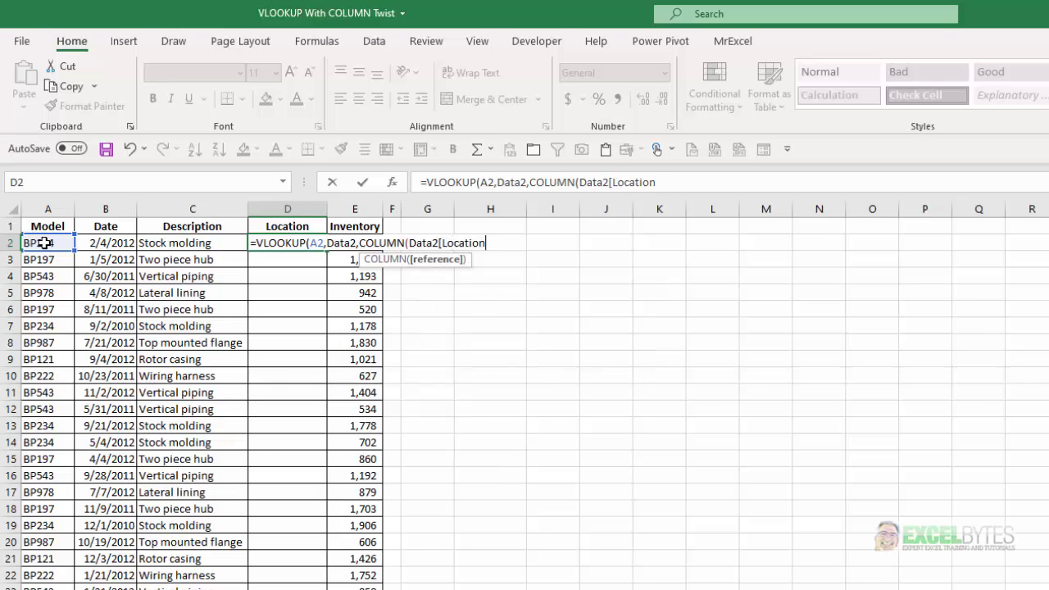
pyautogui.write('])')
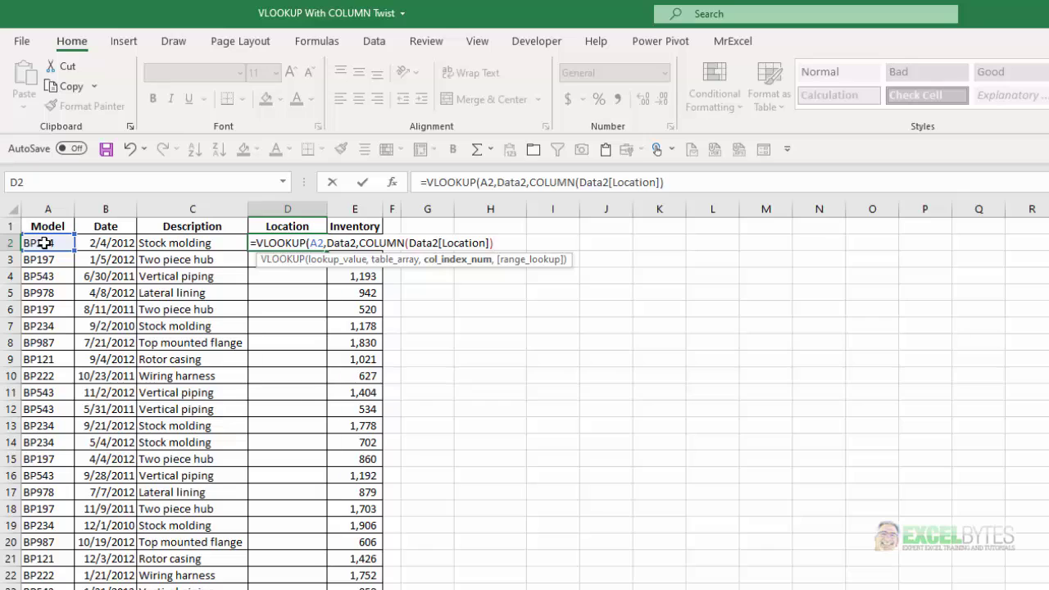
pyautogui.write('-3')
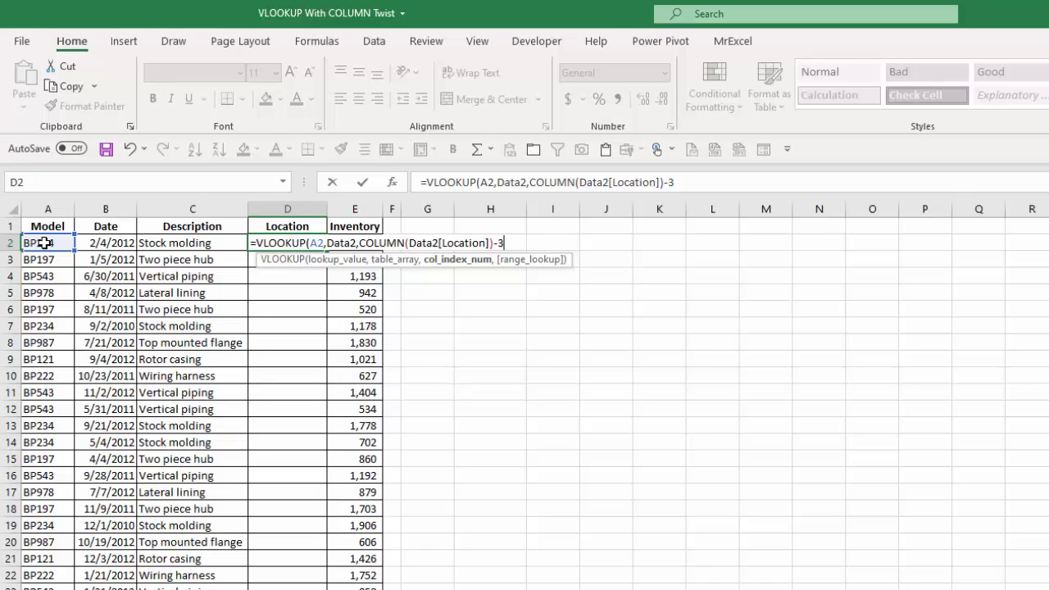
# Finish with exact match 0 and copy the formula down the Location column to D18
pyautogui.write(',0')
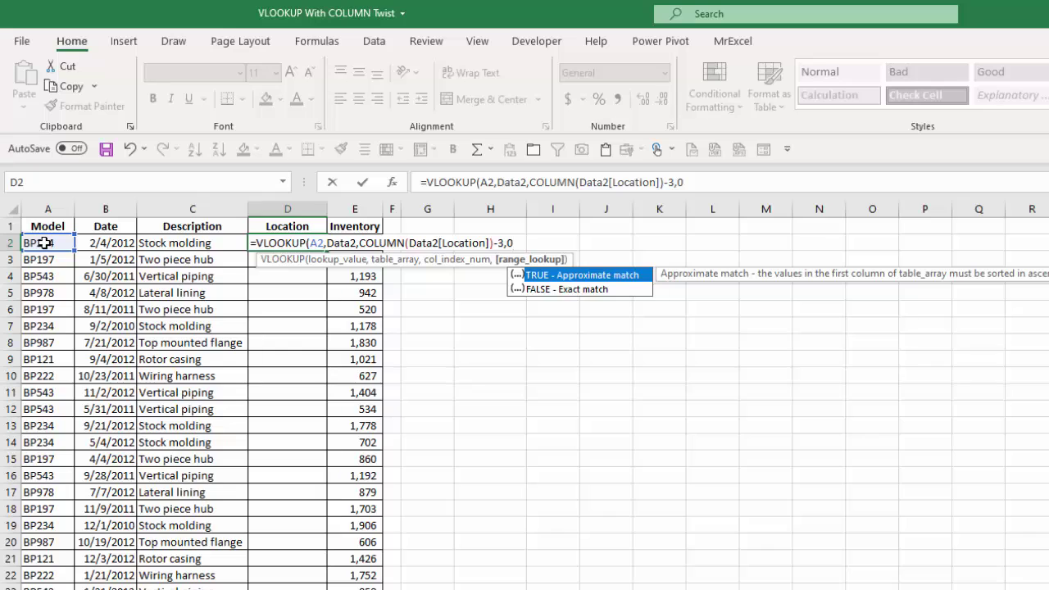
pyautogui.write(')')
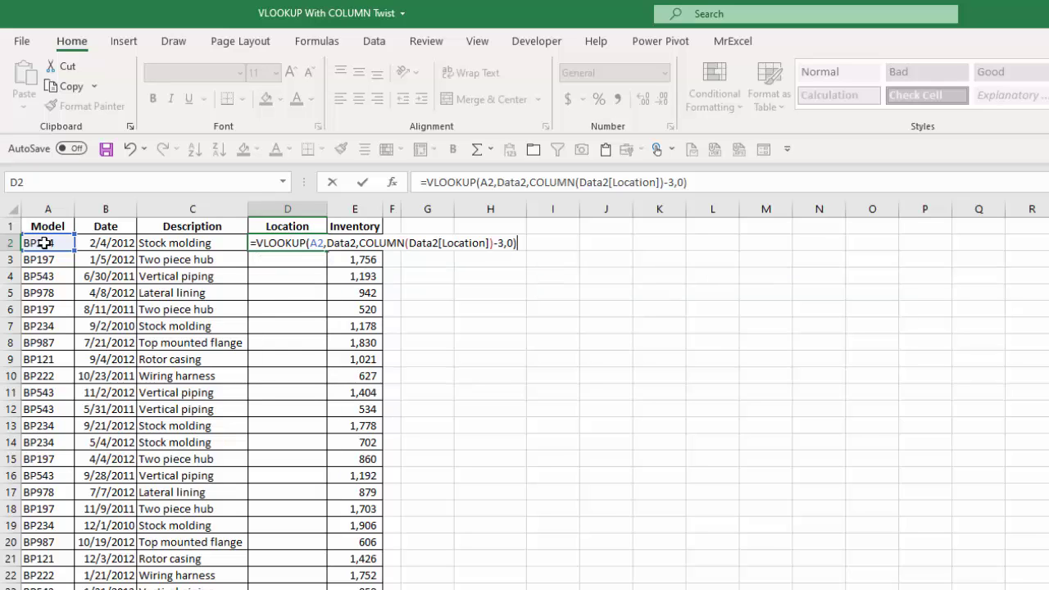
pyautogui.hotkey('ctrl', 'Return')
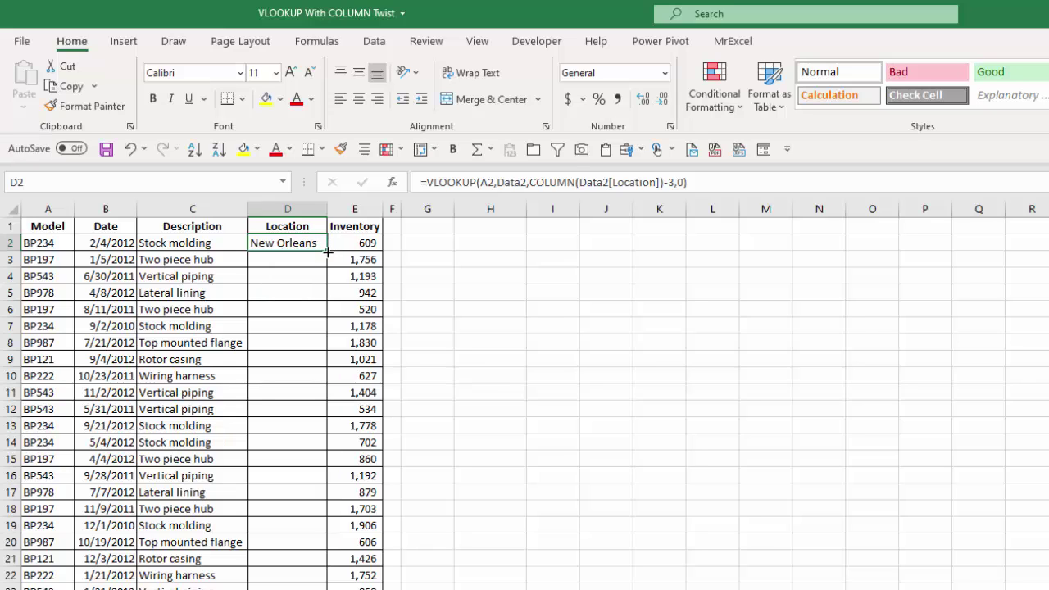
pyautogui.doubleClick(328, 254)
pyautogui.click(286, 501)
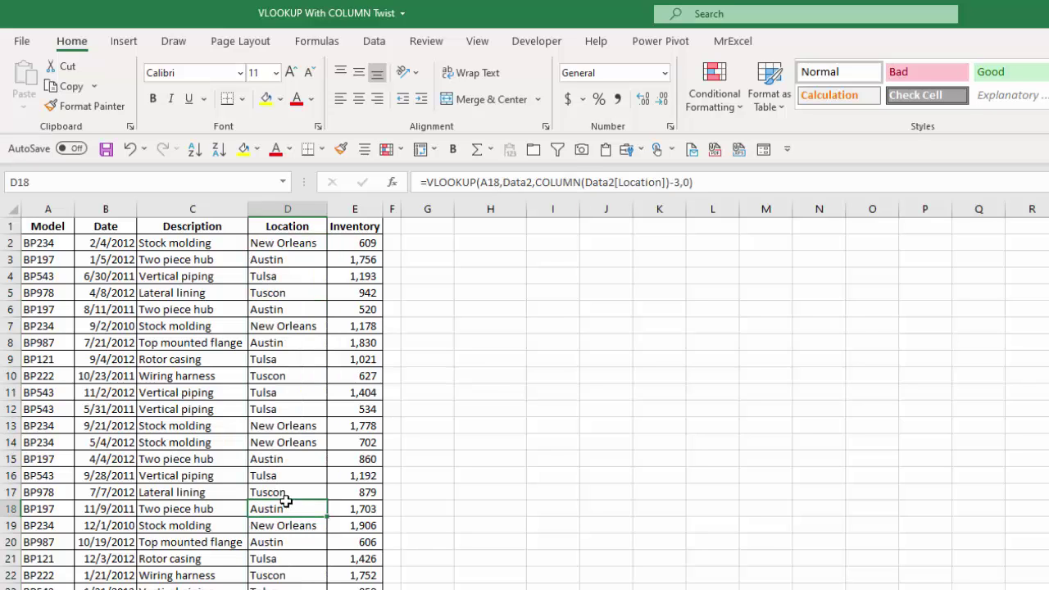